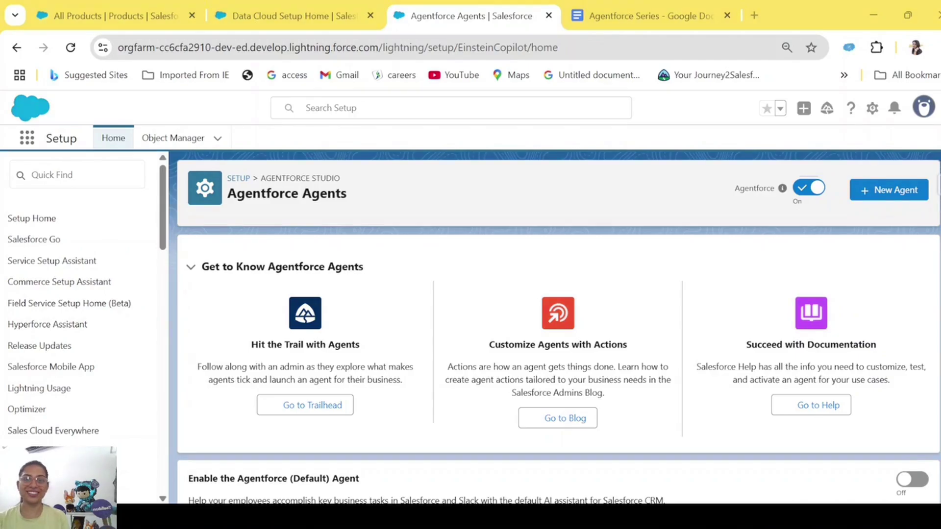
Find "einstein set" in the setup search and open the Einstein Setup page to check that Einstein is turned on.
{"action": "left_click", "coordinate": [808, 187]}
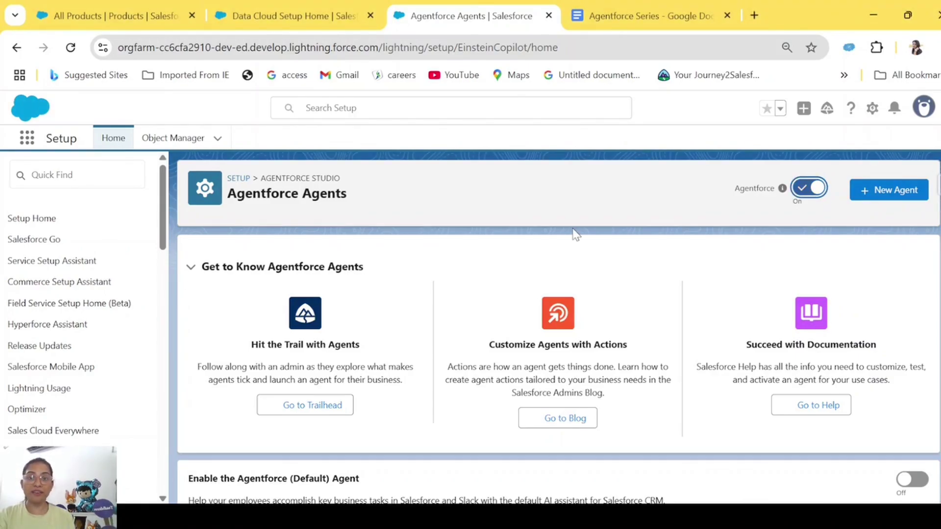
{"action": "left_click", "coordinate": [100, 179]}
{"action": "type", "text": "einstein"}
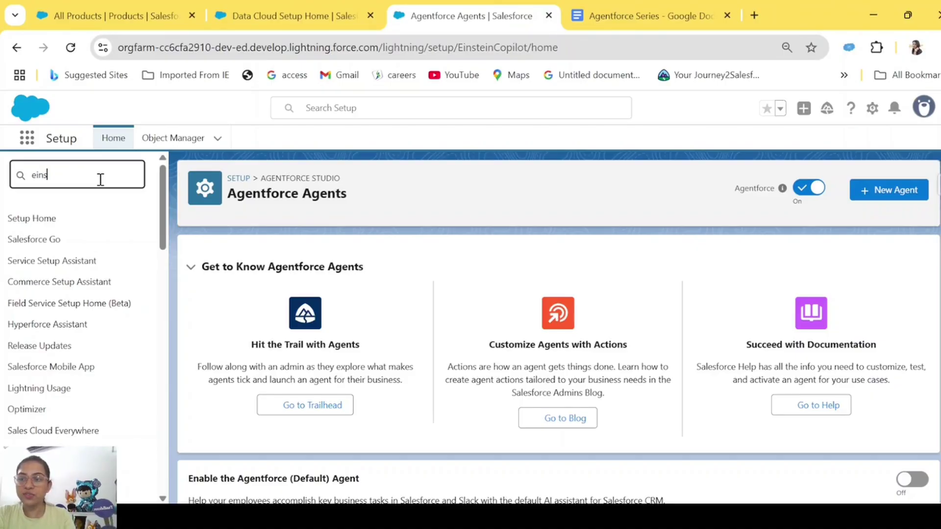
{"action": "type", "text": " set"}
{"action": "left_click", "coordinate": [72, 263]}
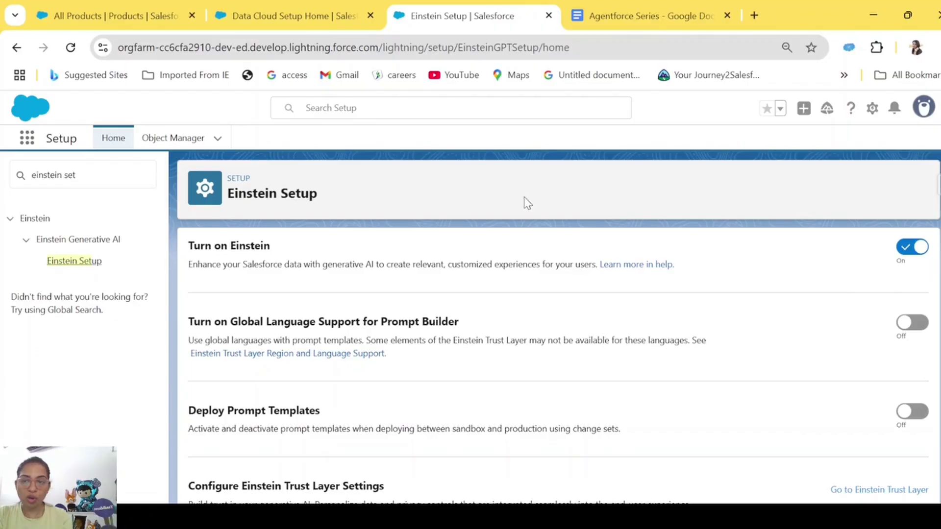
Search setup for "agents", open the Agentforce Agents page and start creating a new agent.
{"action": "left_click_drag", "start_coordinate": [118, 174], "coordinate": [2, 179]}
{"action": "type", "text": "agents"}
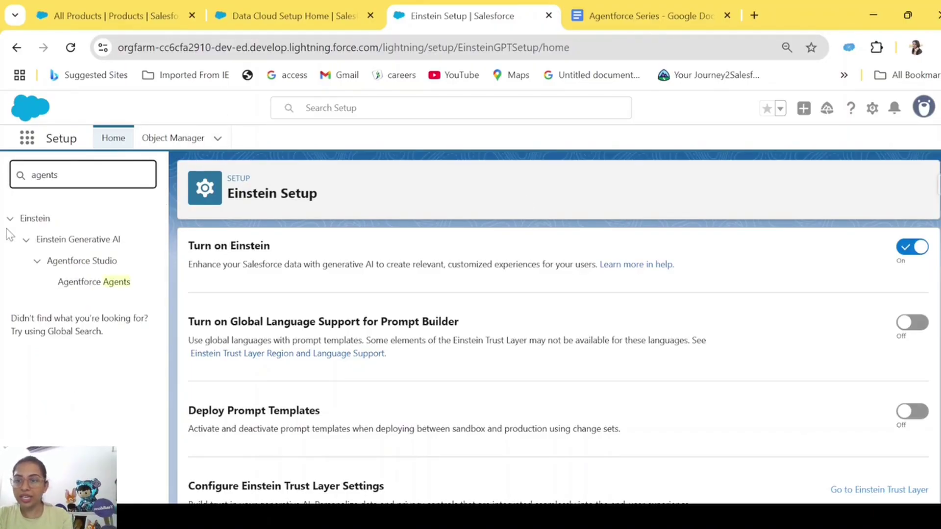
{"action": "left_click", "coordinate": [96, 283]}
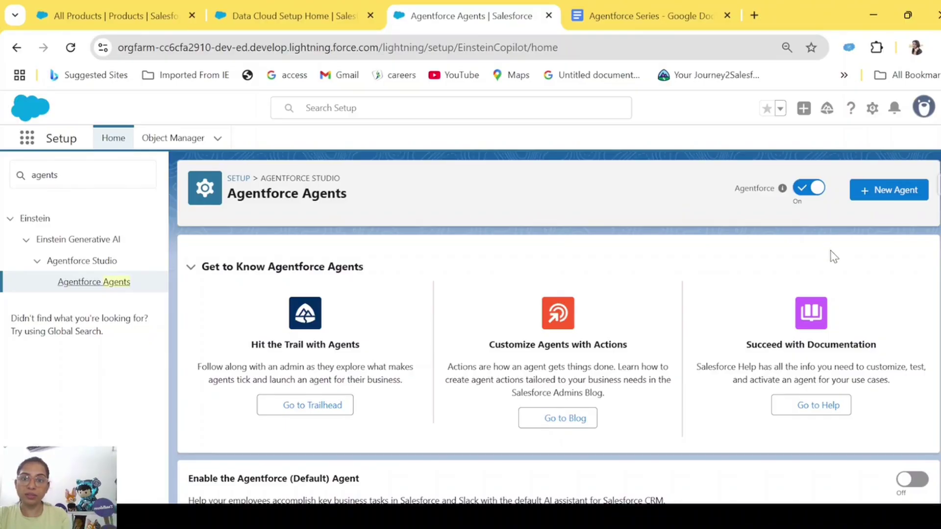
{"action": "scroll", "coordinate": [454, 378], "scroll_direction": "down", "scroll_amount": 3}
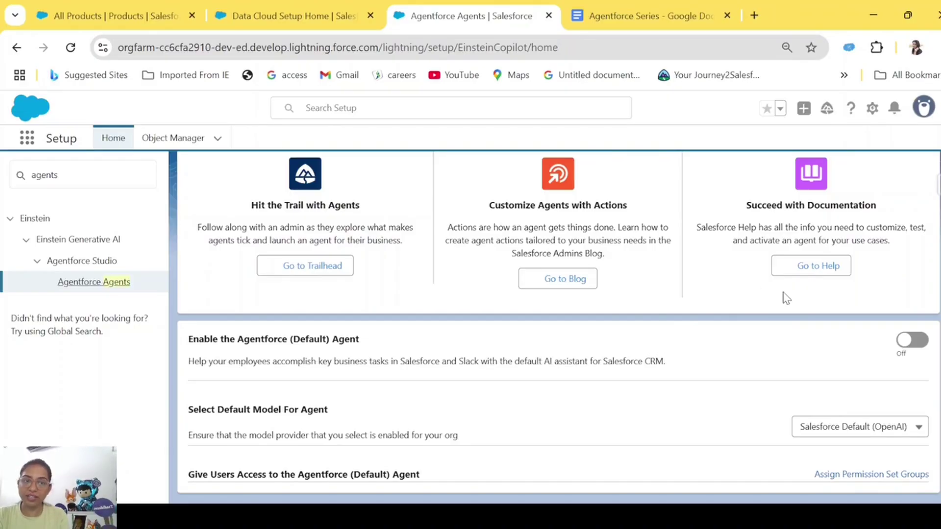
{"action": "scroll", "coordinate": [786, 298], "scroll_direction": "up", "scroll_amount": 3}
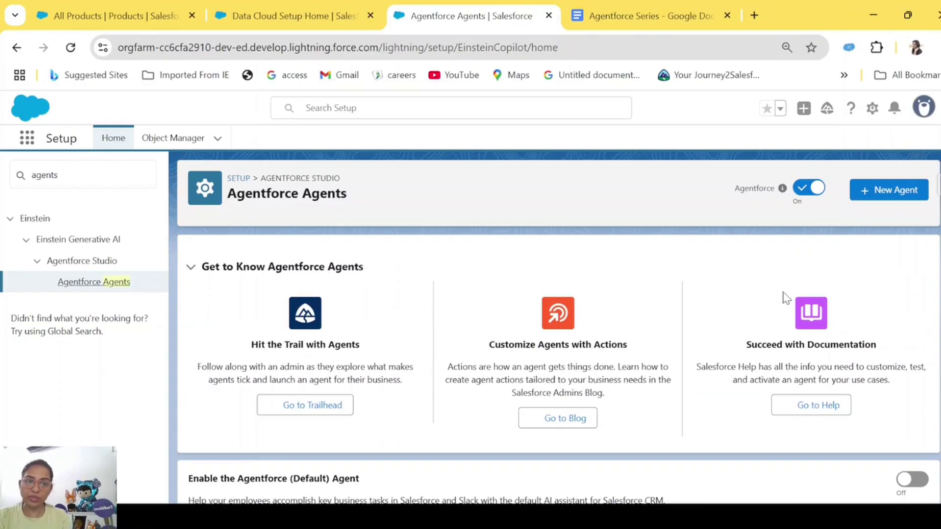
{"action": "left_click", "coordinate": [899, 188]}
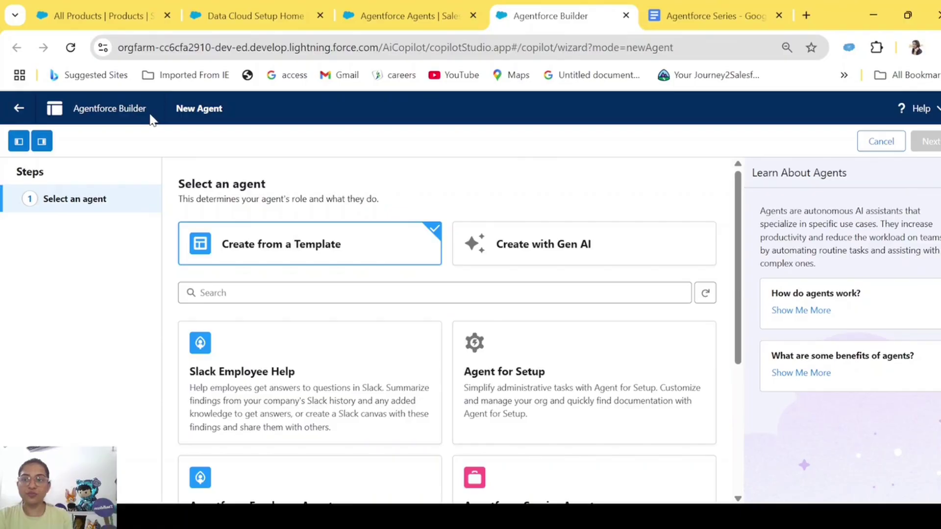
Look through the available agent templates, from Slack Employee Help to Slack Customer Insights.
{"action": "triple_click", "coordinate": [122, 110]}
{"action": "left_click", "coordinate": [432, 149]}
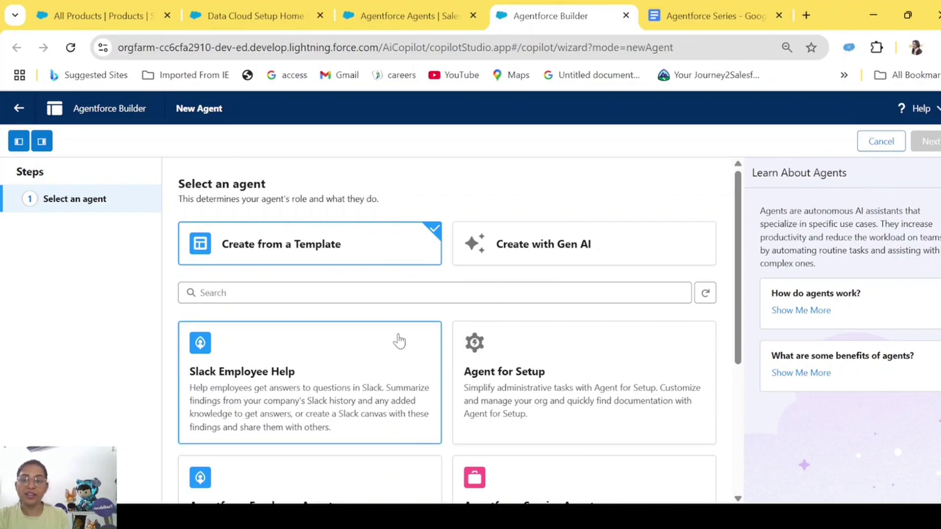
{"action": "scroll", "coordinate": [398, 340], "scroll_direction": "down", "scroll_amount": 3}
{"action": "scroll", "coordinate": [398, 340], "scroll_direction": "down", "scroll_amount": 1}
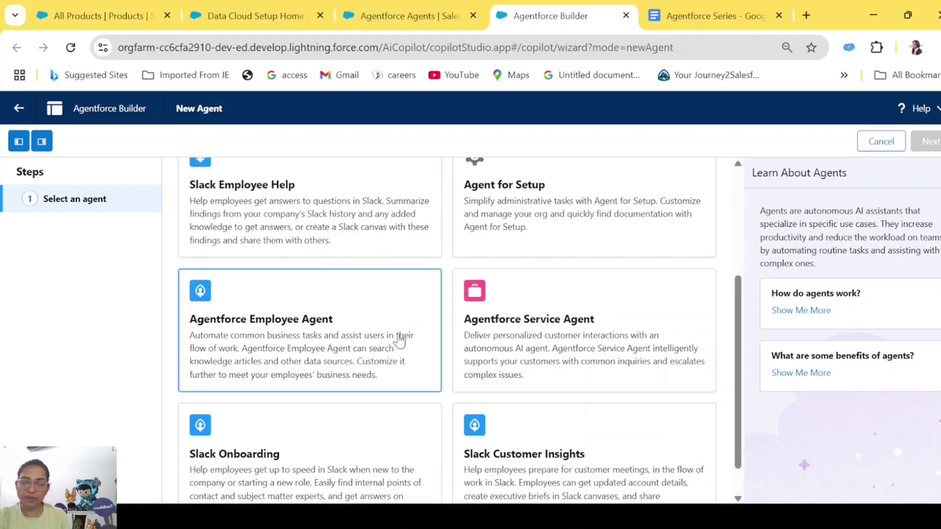
{"action": "scroll", "coordinate": [399, 340], "scroll_direction": "up", "scroll_amount": 2}
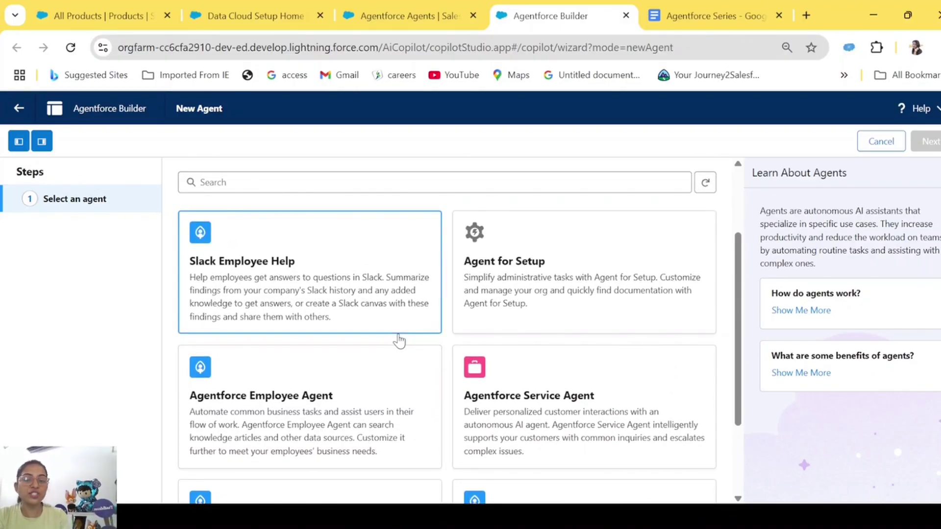
{"action": "scroll", "coordinate": [632, 412], "scroll_direction": "down", "scroll_amount": 2}
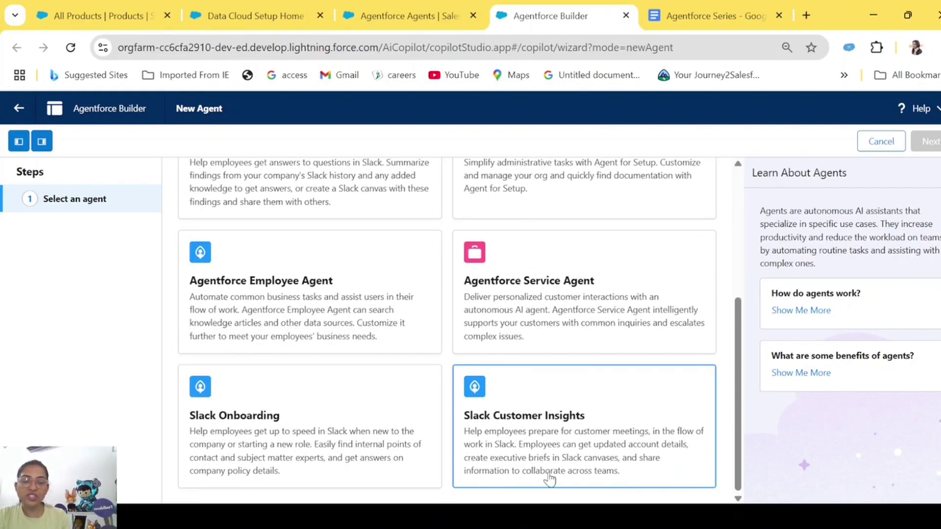
{"action": "scroll", "coordinate": [589, 438], "scroll_direction": "up", "scroll_amount": 1}
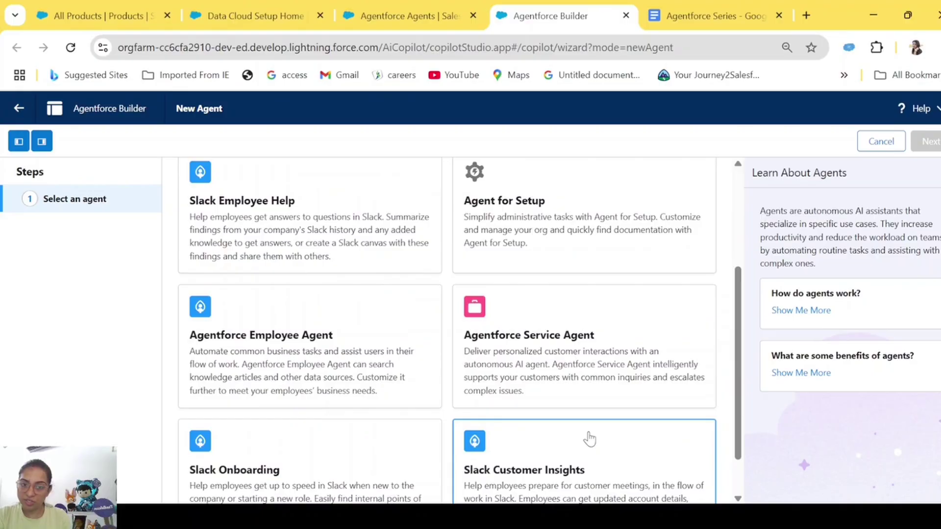
{"action": "scroll", "coordinate": [589, 438], "scroll_direction": "up", "scroll_amount": 1}
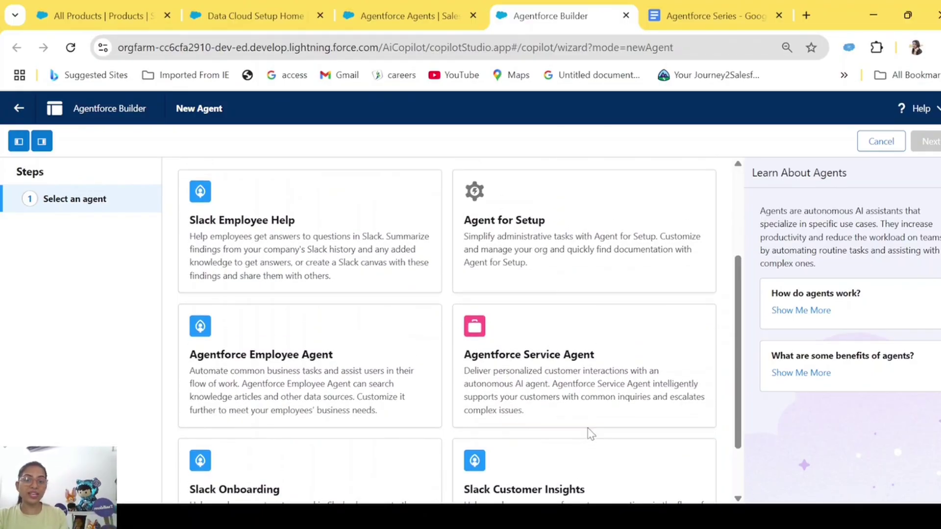
{"action": "scroll", "coordinate": [583, 316], "scroll_direction": "up", "scroll_amount": 1}
{"action": "scroll", "coordinate": [583, 318], "scroll_direction": "up", "scroll_amount": 2}
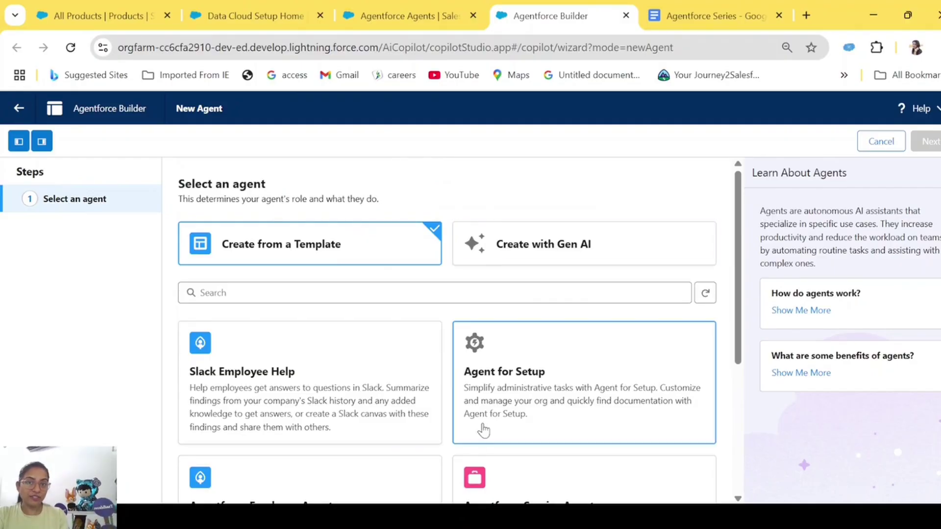
Choose Create with Gen AI and enter "I want to create a customer support agent which will help customers getting their account details, updating accounts,".
{"action": "left_click", "coordinate": [585, 256]}
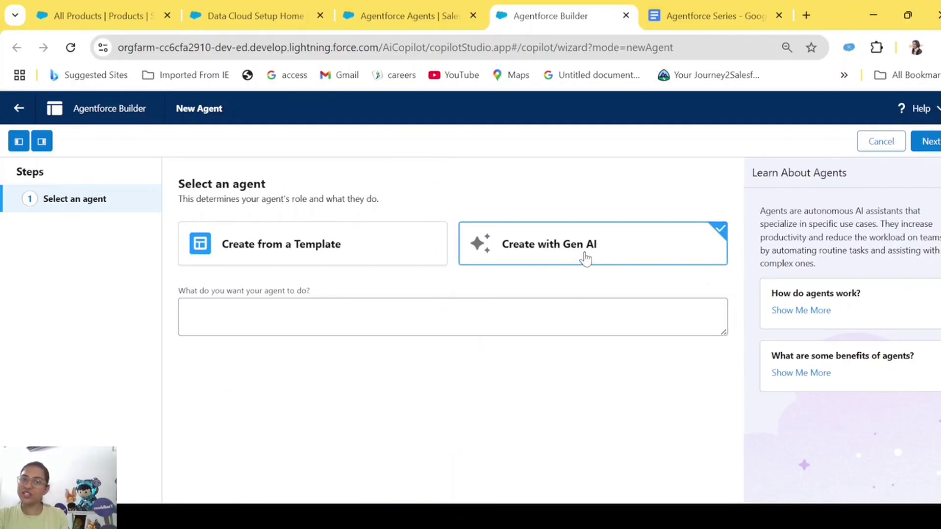
{"action": "left_click", "coordinate": [487, 315]}
{"action": "type", "text": "I want to create a customer support agent which will help customers getting their account details, y"}
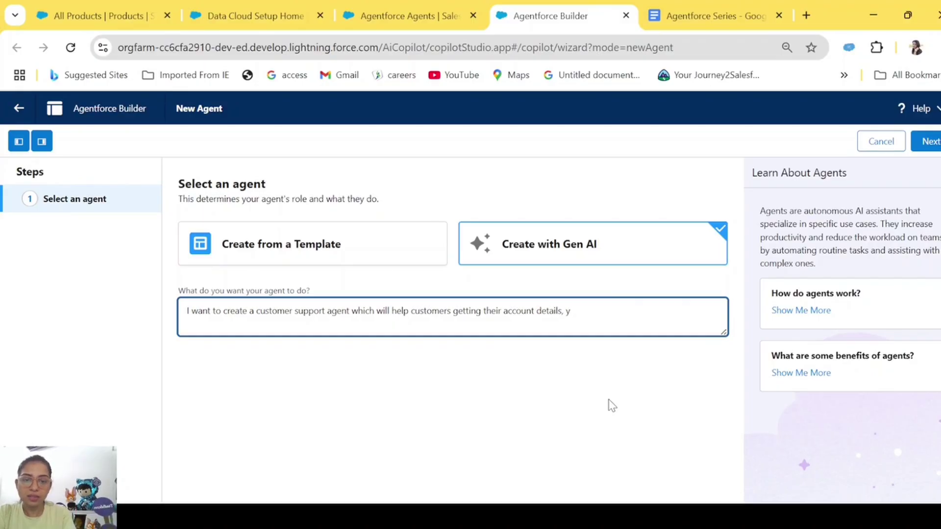
{"action": "type", "text": "update"}
{"action": "key", "text": "BackSpace"}
{"action": "type", "text": "ig"}
{"action": "key", "text": "BackSpace"}
{"action": "key", "text": "BackSpace"}
{"action": "type", "text": "ing account"}
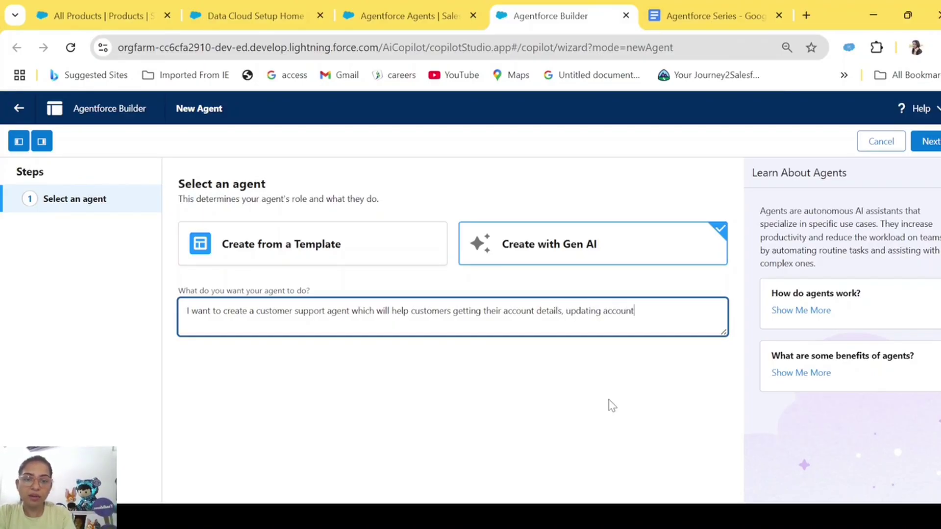
{"action": "type", "text": "s, "}
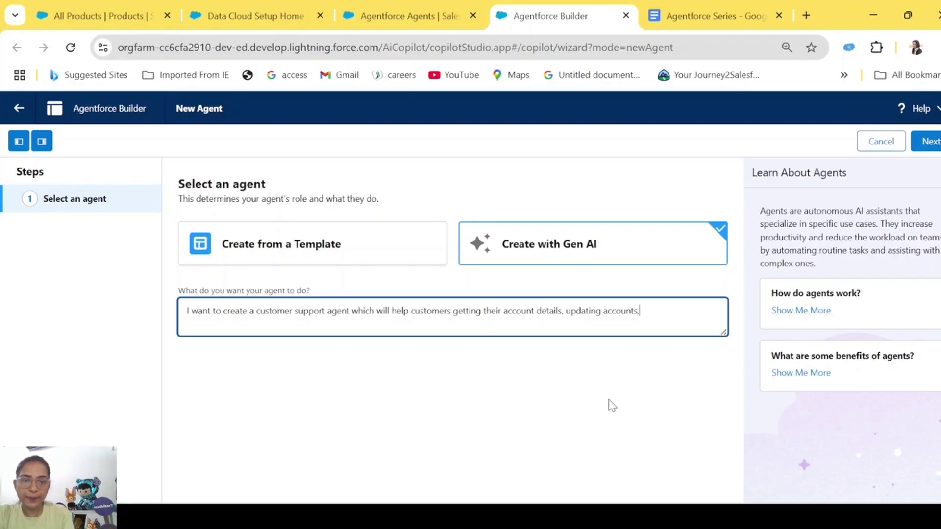
Complete the agent description with "getting order status, solving general questions and escalating to a human agent if needed." and proceed to customizing the agent.
{"action": "type", "text": "getting orde"}
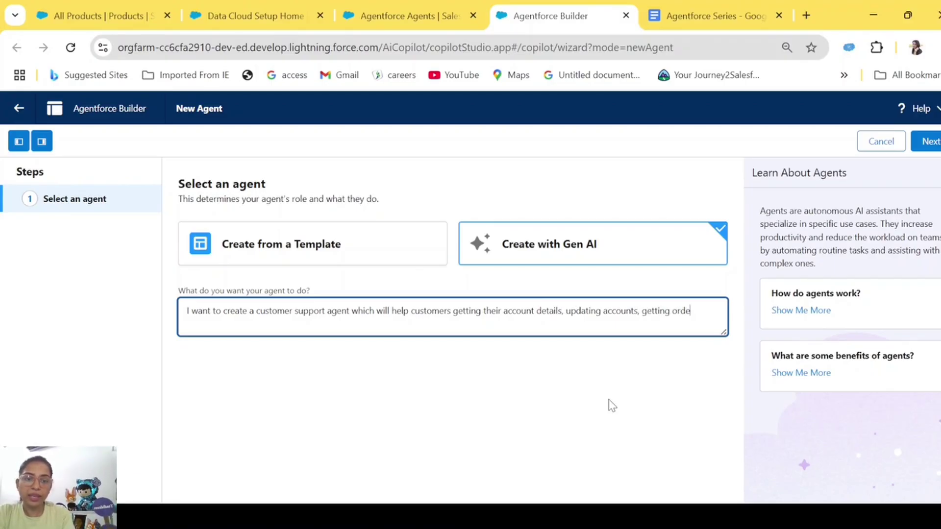
{"action": "type", "text": "r det"}
{"action": "key", "text": "BackSpace"}
{"action": "key", "text": "BackSpace"}
{"action": "key", "text": "BackSpace"}
{"action": "type", "text": "stat"}
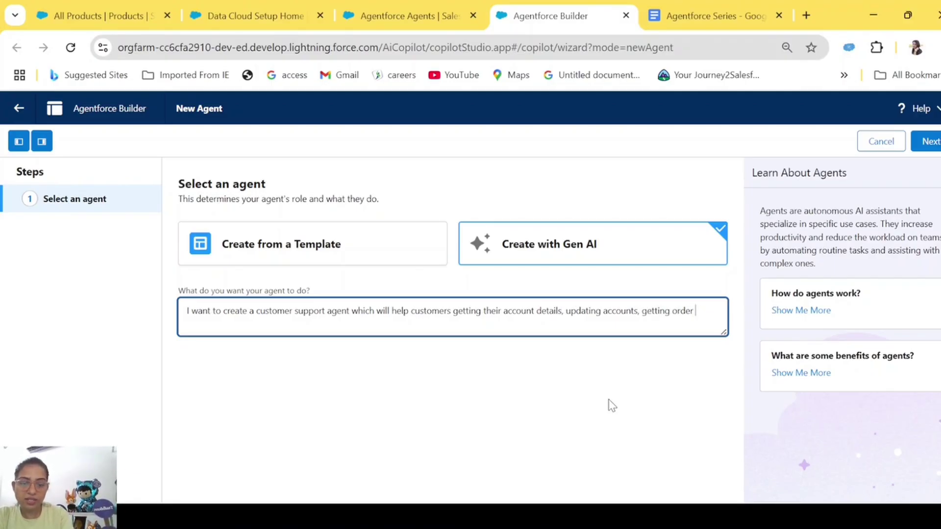
{"action": "type", "text": "us a"}
{"action": "key", "text": "BackSpace"}
{"action": "key", "text": "BackSpace"}
{"action": "type", "text": ", solving "}
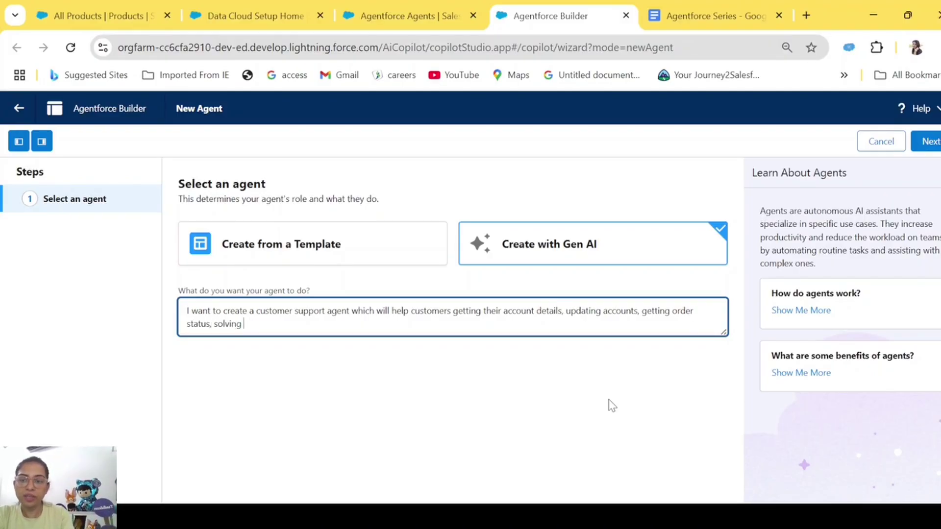
{"action": "type", "text": "g"}
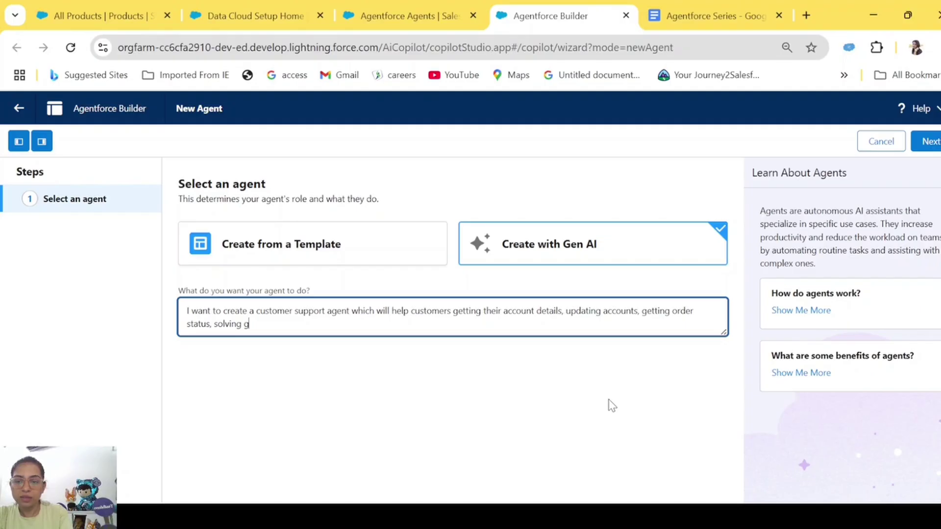
{"action": "type", "text": "eneral ques"}
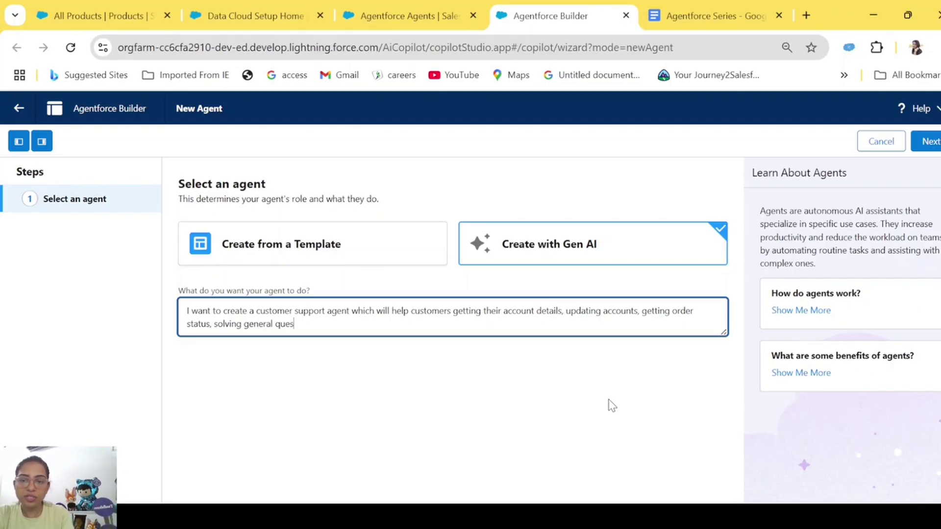
{"action": "type", "text": "tions and esc"}
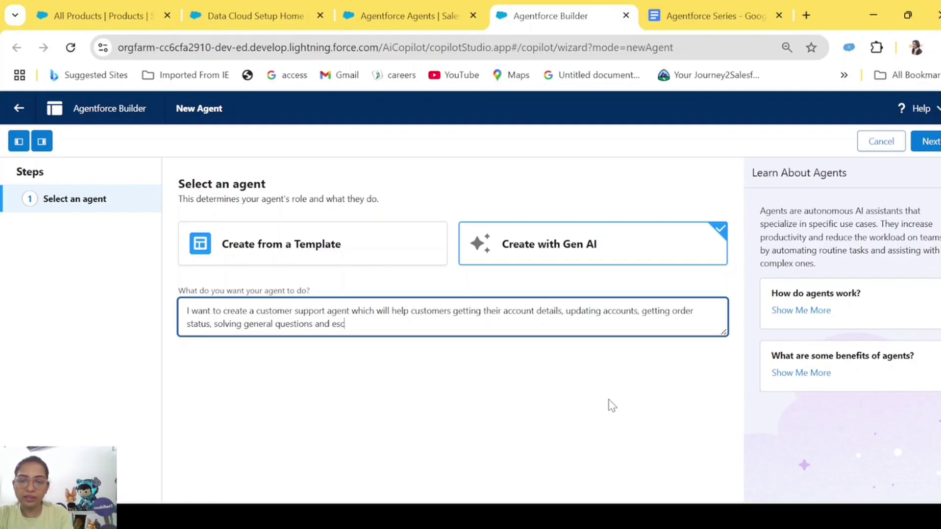
{"action": "type", "text": "alating to a "}
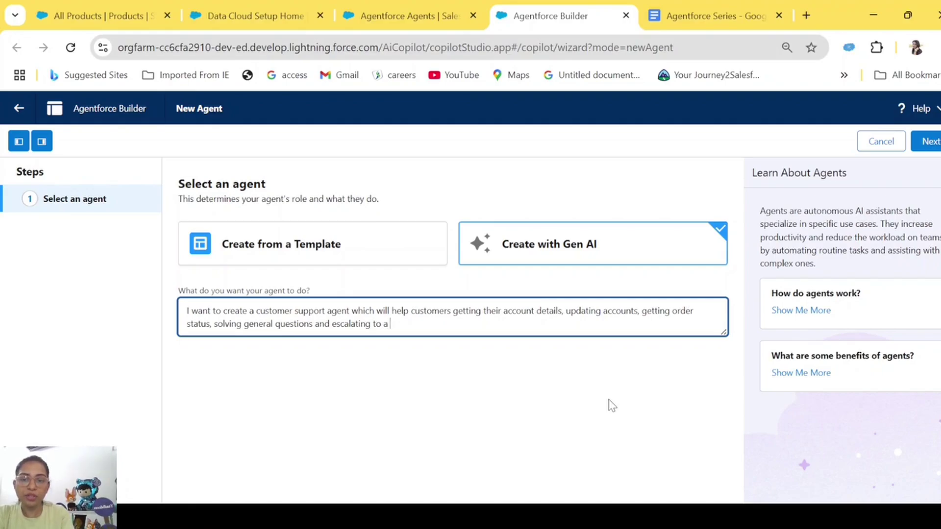
{"action": "type", "text": "human a"}
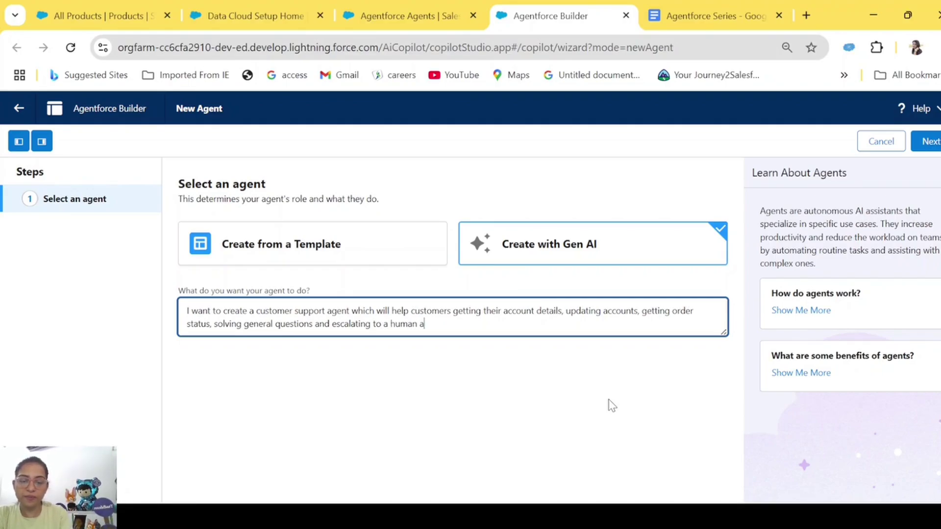
{"action": "type", "text": "gent if needed."}
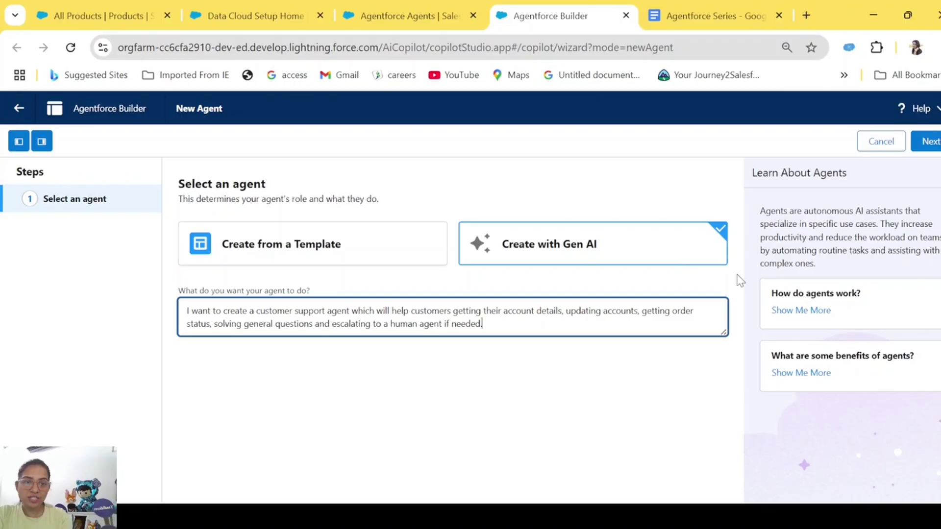
{"action": "left_click", "coordinate": [931, 142]}
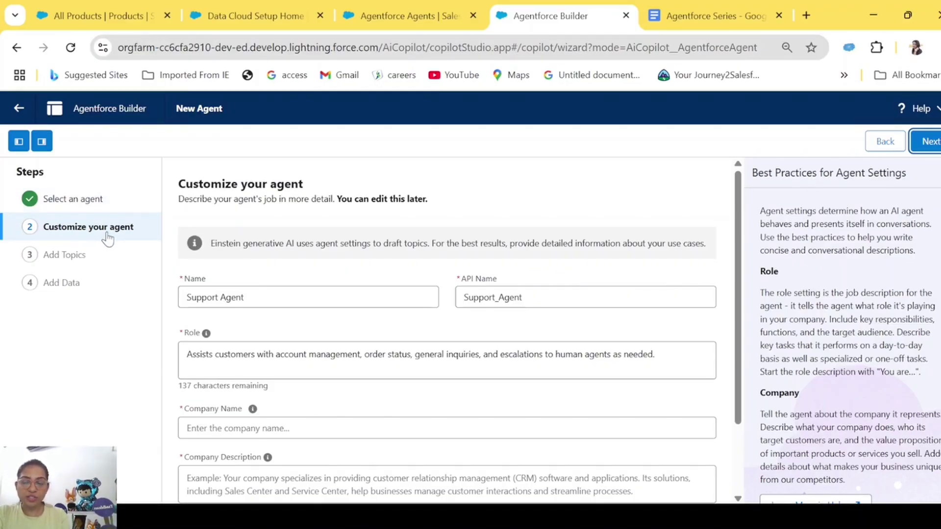
Review the generated agent name, API name and role description in the agent customization form.
{"action": "scroll", "coordinate": [440, 331], "scroll_direction": "down", "scroll_amount": 2}
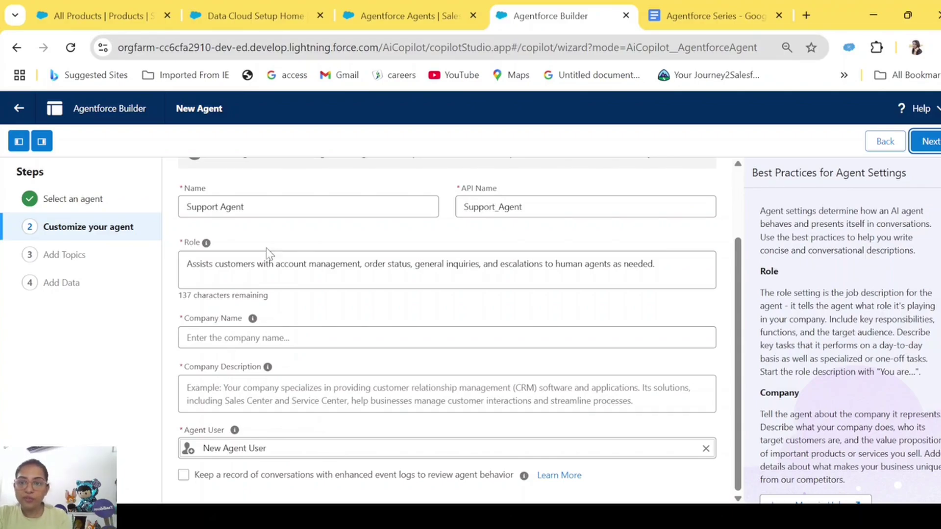
{"action": "left_click", "coordinate": [280, 211]}
{"action": "left_click", "coordinate": [588, 214]}
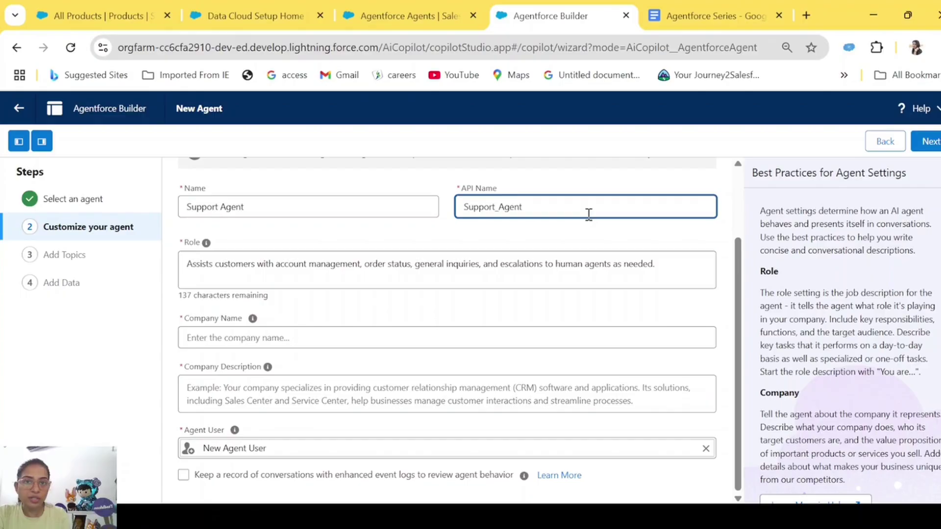
{"action": "left_click", "coordinate": [195, 275]}
{"action": "mouse_move", "coordinate": [206, 245]}
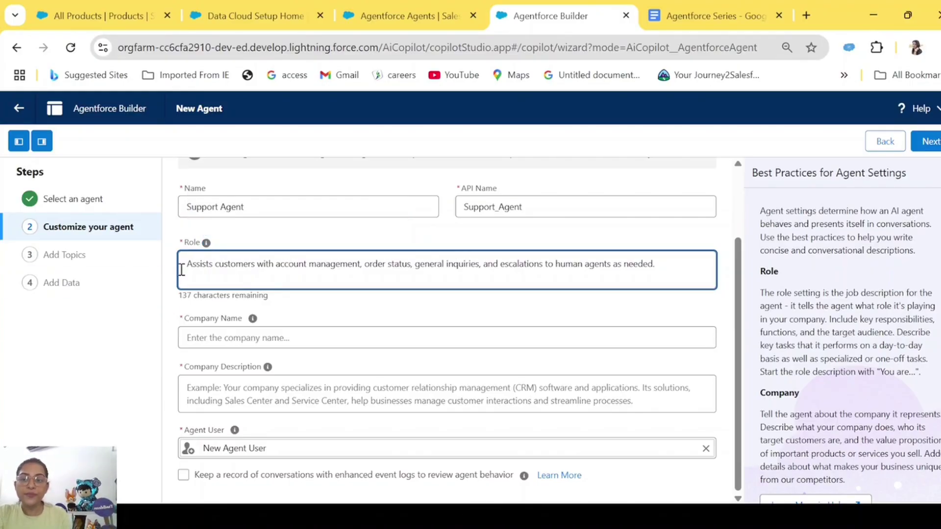
{"action": "left_click_drag", "start_coordinate": [182, 268], "coordinate": [675, 269]}
{"action": "left_click", "coordinate": [675, 269]}
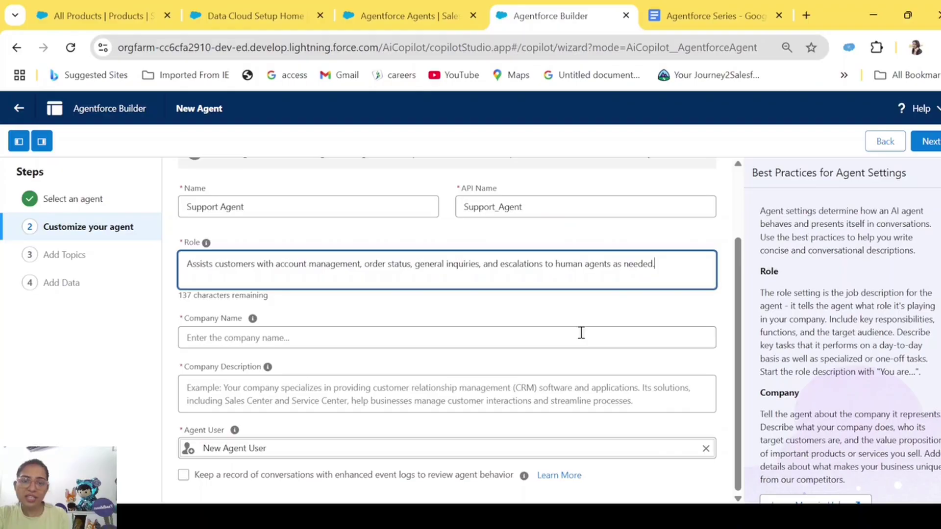
Enter "ABC Company" as the agent's company name.
{"action": "left_click", "coordinate": [304, 331]}
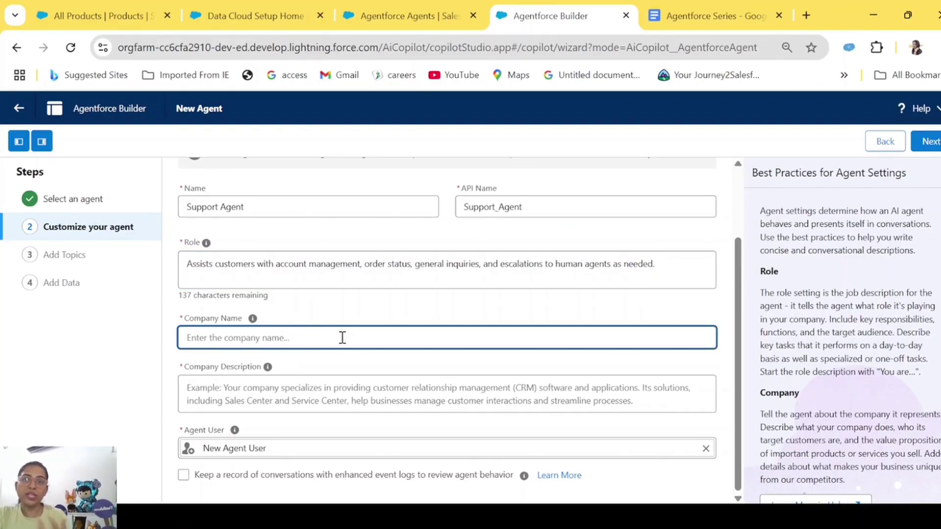
{"action": "type", "text": "ABC "}
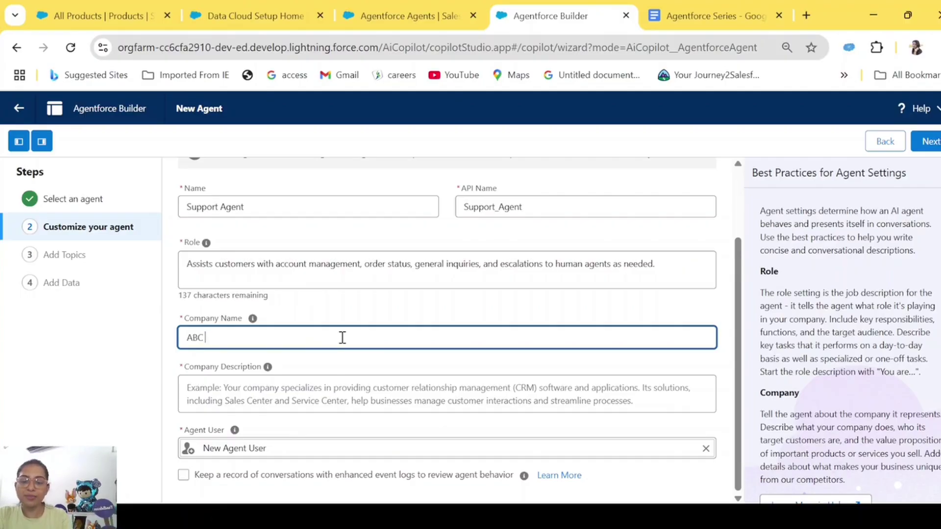
{"action": "type", "text": "Company"}
{"action": "key", "text": "Tab"}
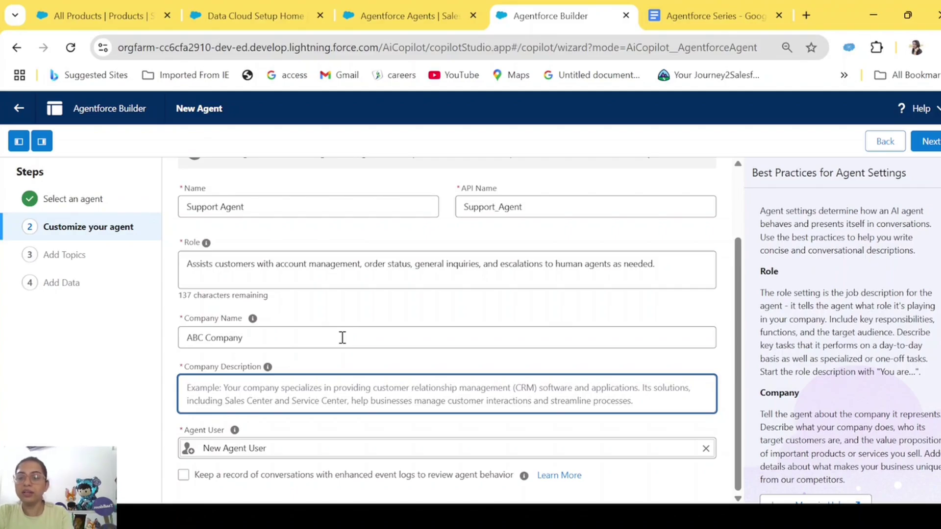
Fill in the company description with "ABC Company is a retail company of electronics.".
{"action": "type", "text": "ABC Com"}
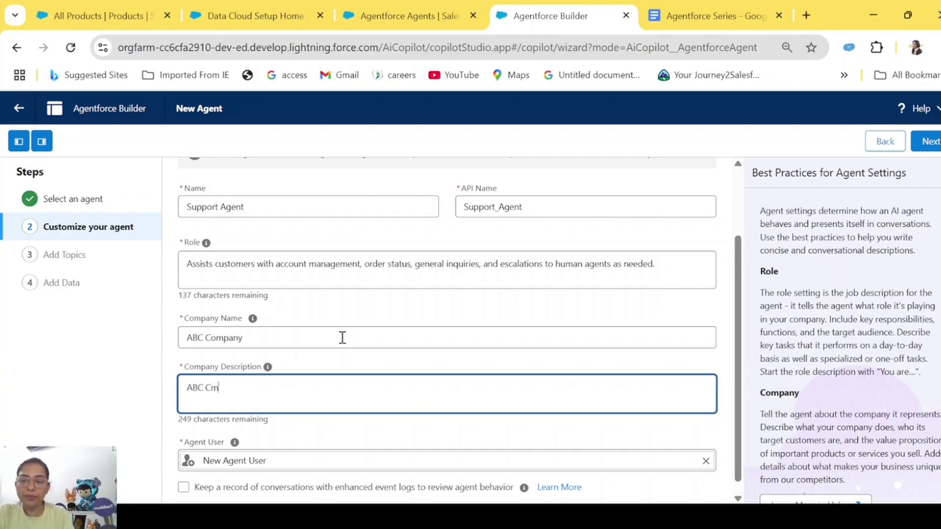
{"action": "type", "text": "pany is a "}
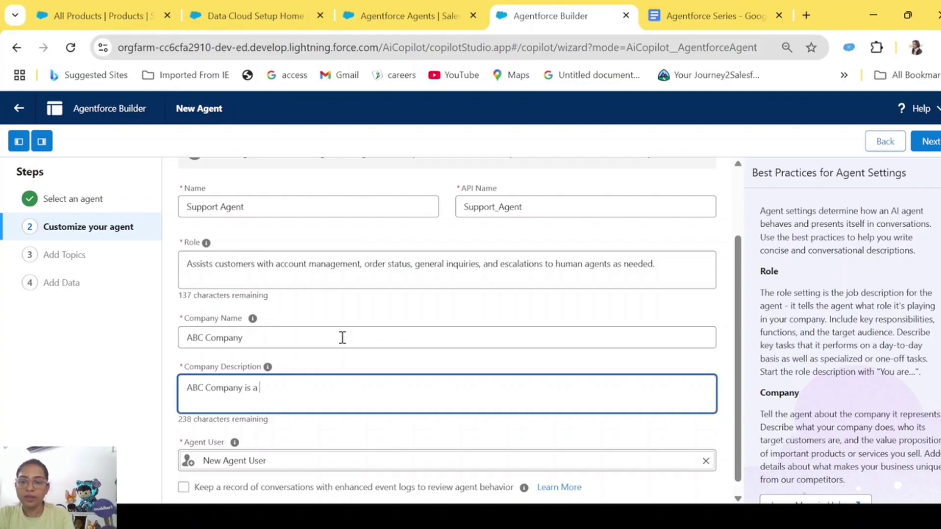
{"action": "type", "text": "retail company"}
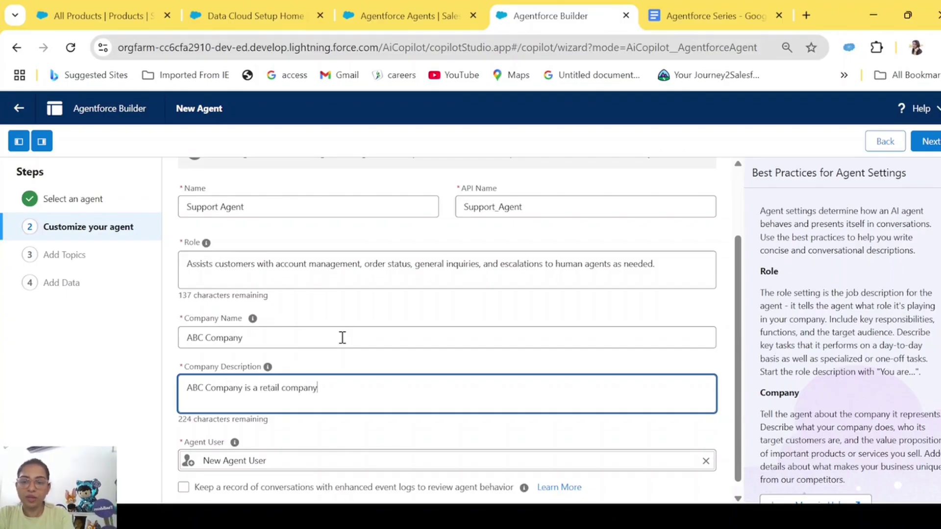
{"action": "type", "text": " of electroni"}
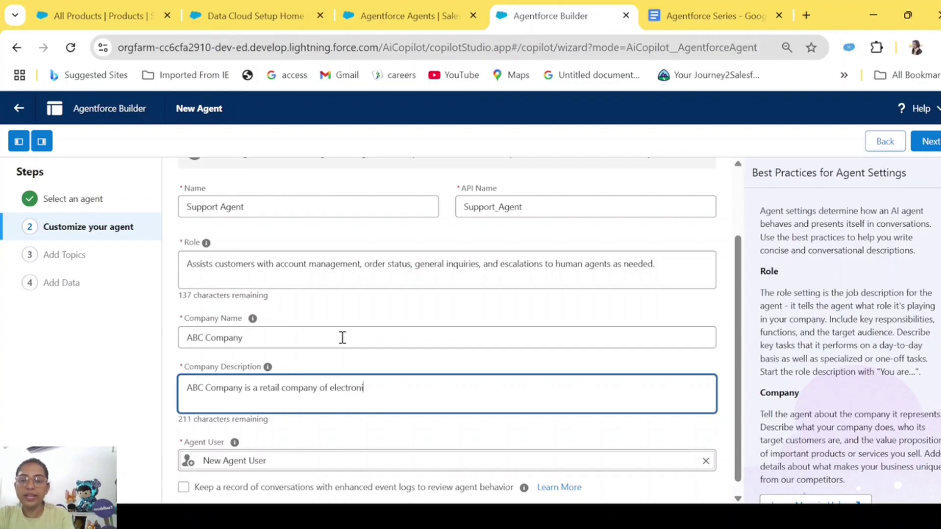
{"action": "type", "text": "cs."}
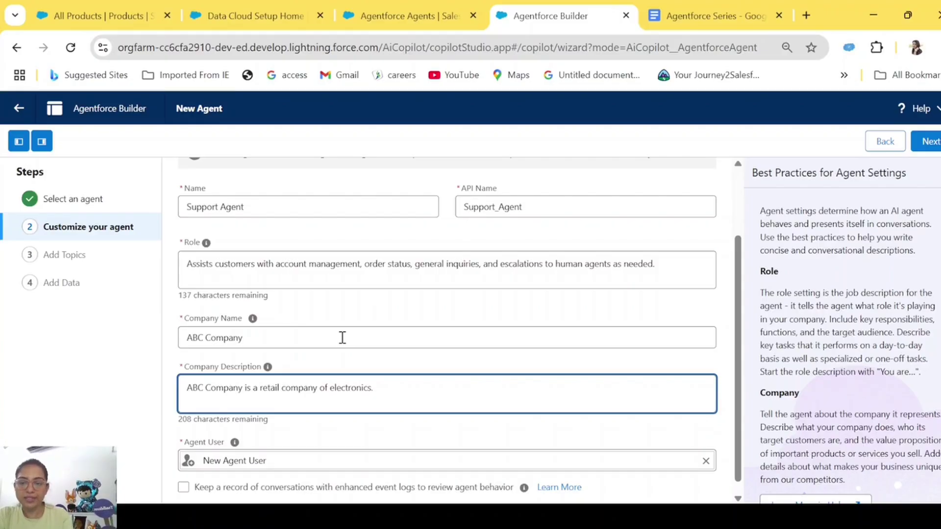
Enable keeping a record of conversations with enhanced event logs and proceed to adding topics.
{"action": "scroll", "coordinate": [374, 402], "scroll_direction": "down", "scroll_amount": 1}
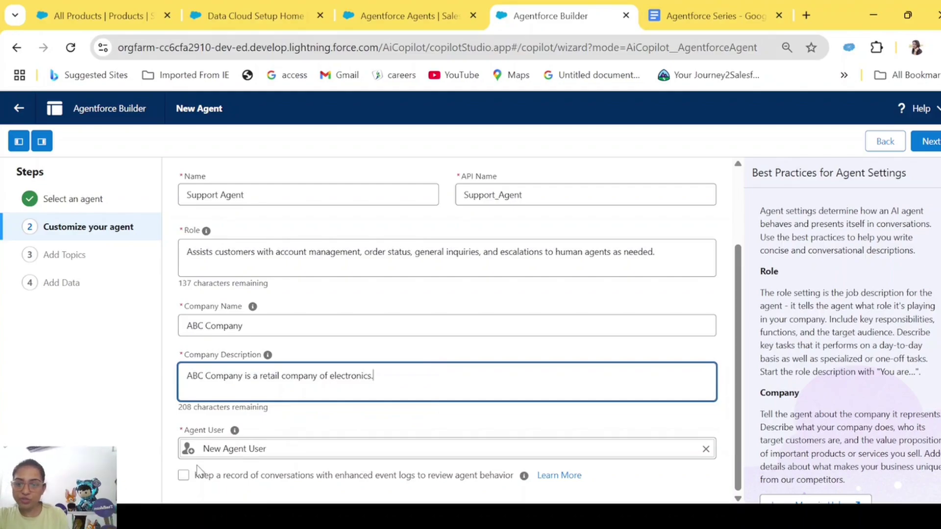
{"action": "left_click", "coordinate": [183, 475]}
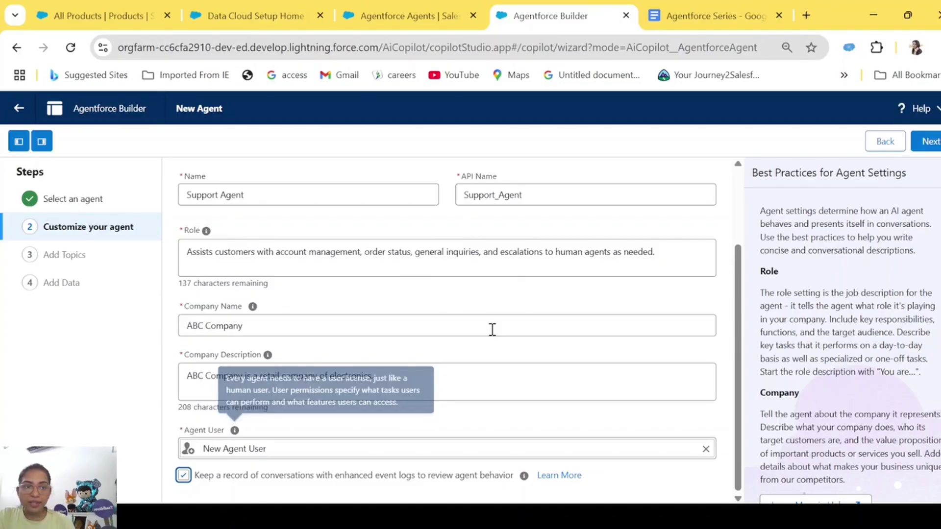
{"action": "left_click", "coordinate": [925, 141]}
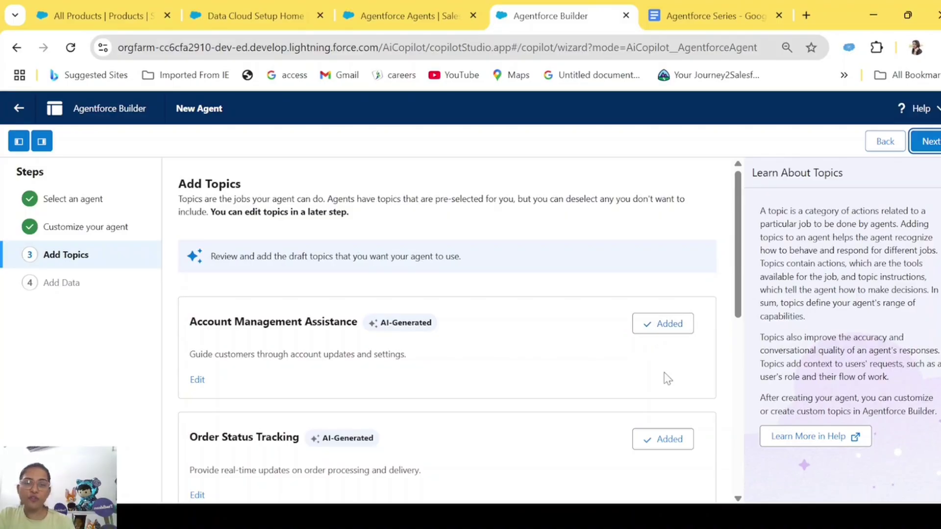
Exclude the Returns and Refunds Assistance topic, keep Account Management Assistance among the added topics, and proceed to the data sources.
{"action": "left_click", "coordinate": [668, 323]}
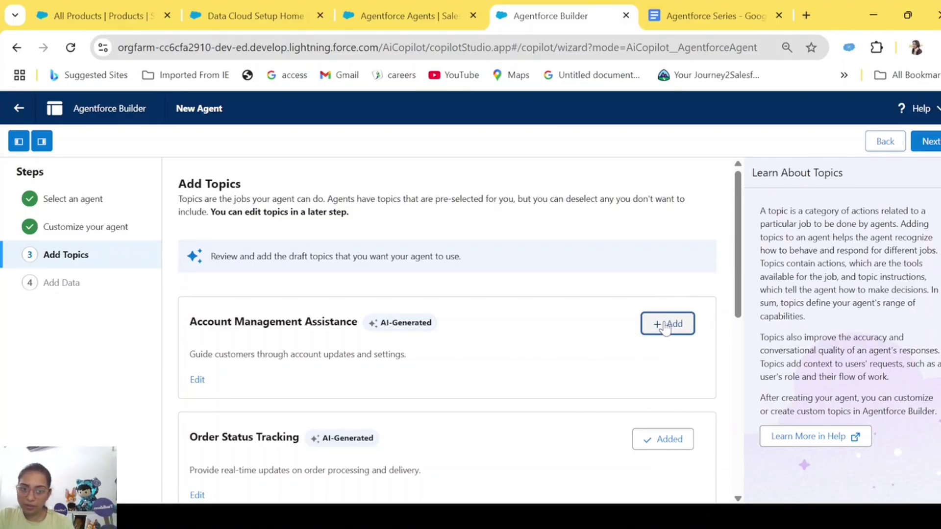
{"action": "scroll", "coordinate": [537, 416], "scroll_direction": "down", "scroll_amount": 3}
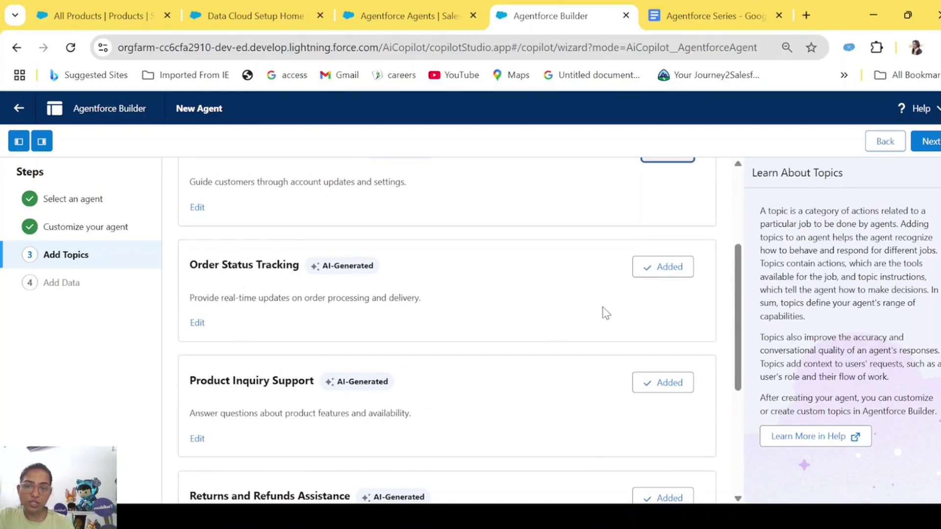
{"action": "scroll", "coordinate": [447, 416], "scroll_direction": "down", "scroll_amount": 3}
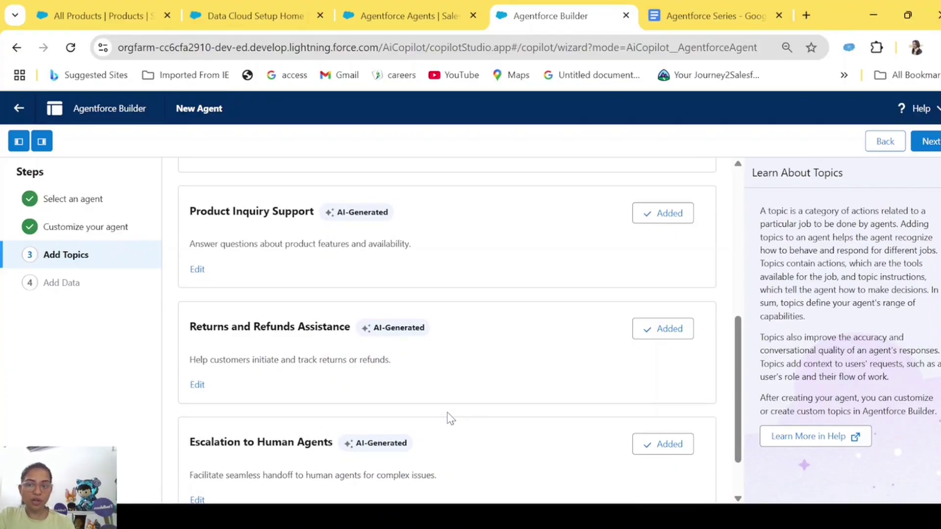
{"action": "scroll", "coordinate": [451, 418], "scroll_direction": "down", "scroll_amount": 1}
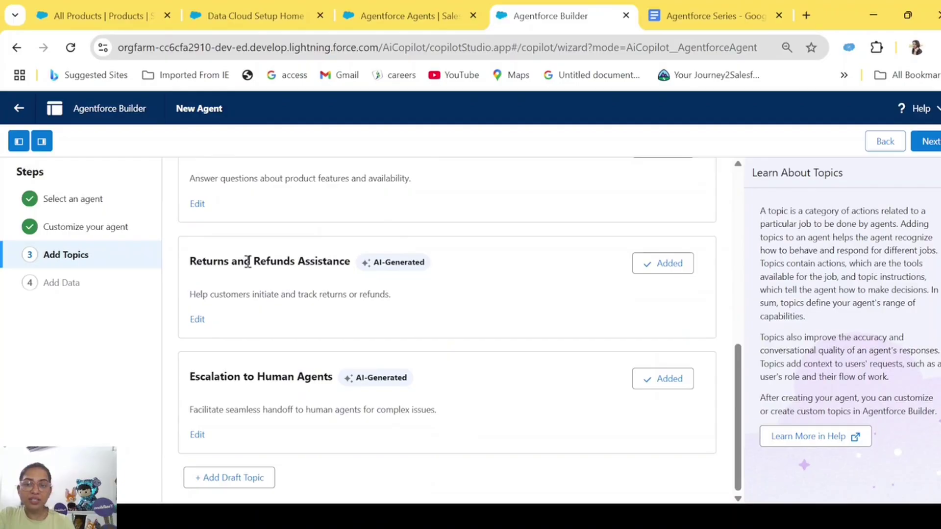
{"action": "left_click", "coordinate": [679, 269]}
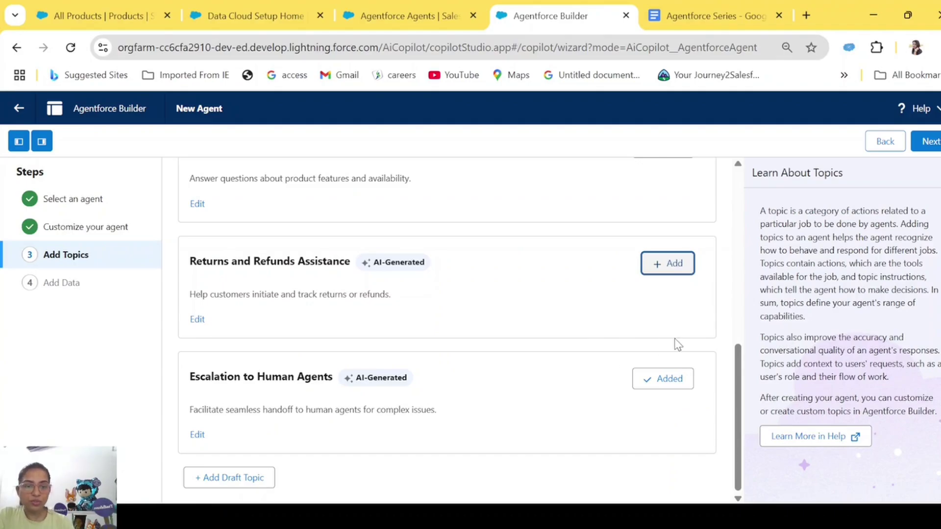
{"action": "scroll", "coordinate": [701, 341], "scroll_direction": "up", "scroll_amount": 8}
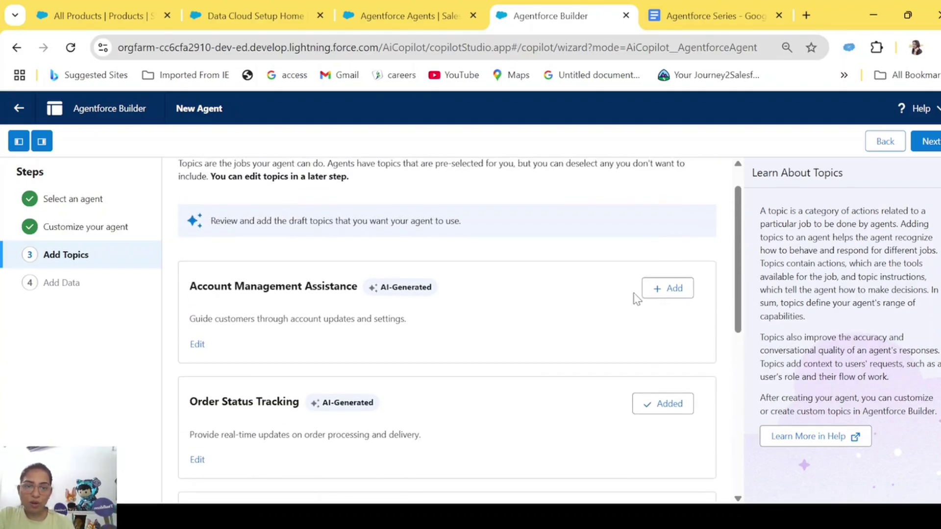
{"action": "left_click", "coordinate": [659, 291]}
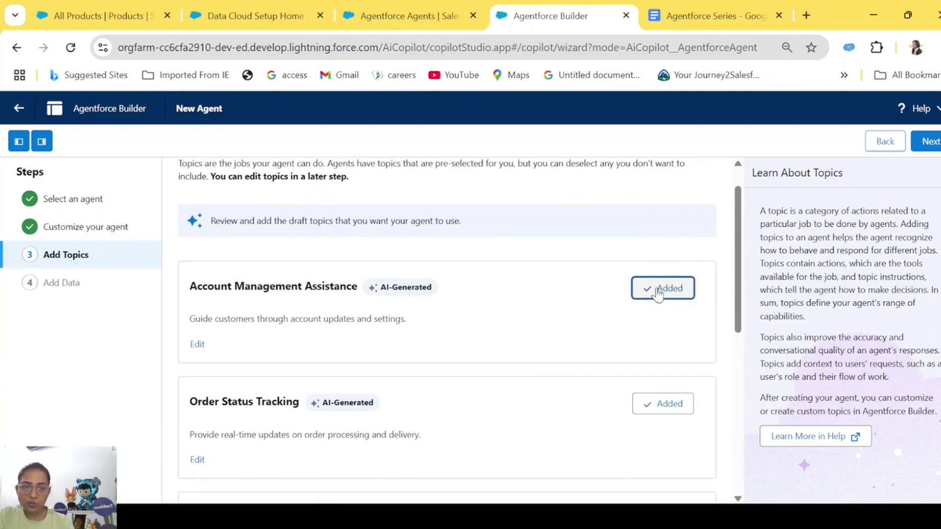
{"action": "left_click", "coordinate": [930, 143]}
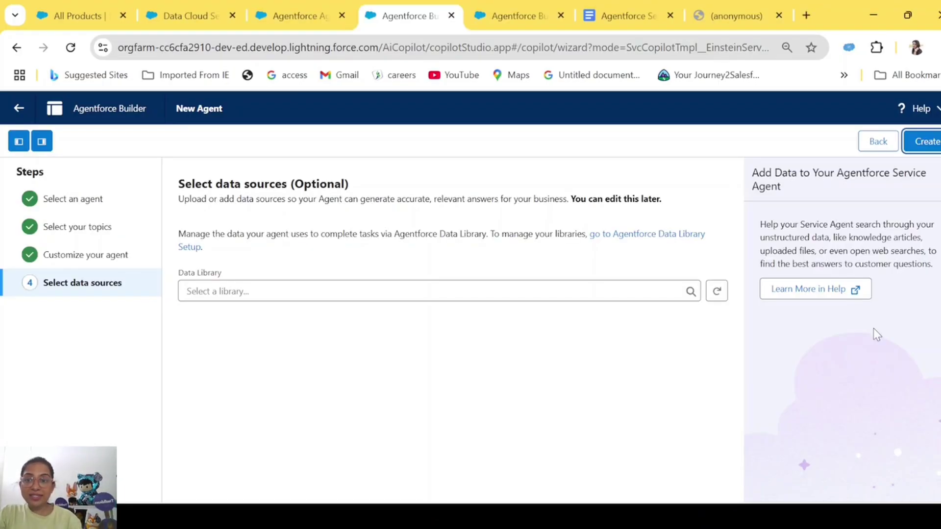
Skip the optional data library selection and create the agent.
{"action": "left_click_drag", "start_coordinate": [349, 185], "coordinate": [293, 185]}
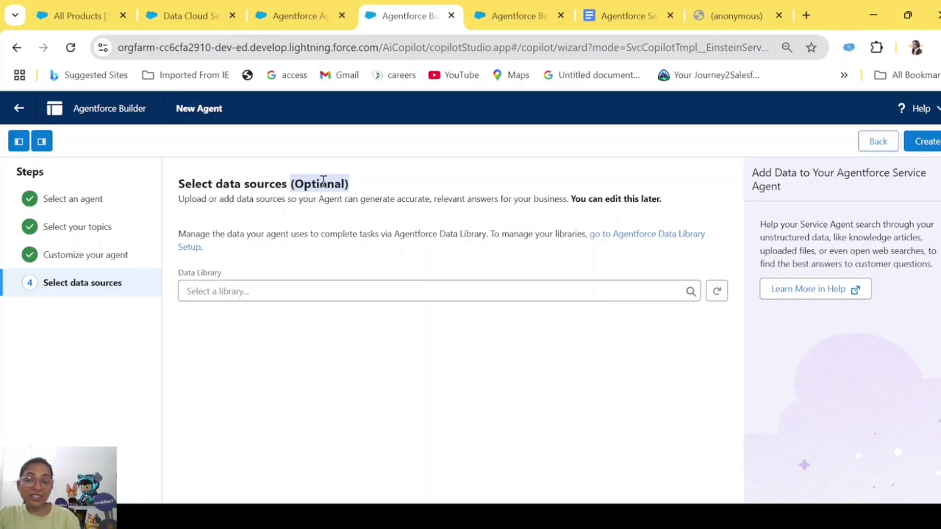
{"action": "left_click", "coordinate": [320, 190]}
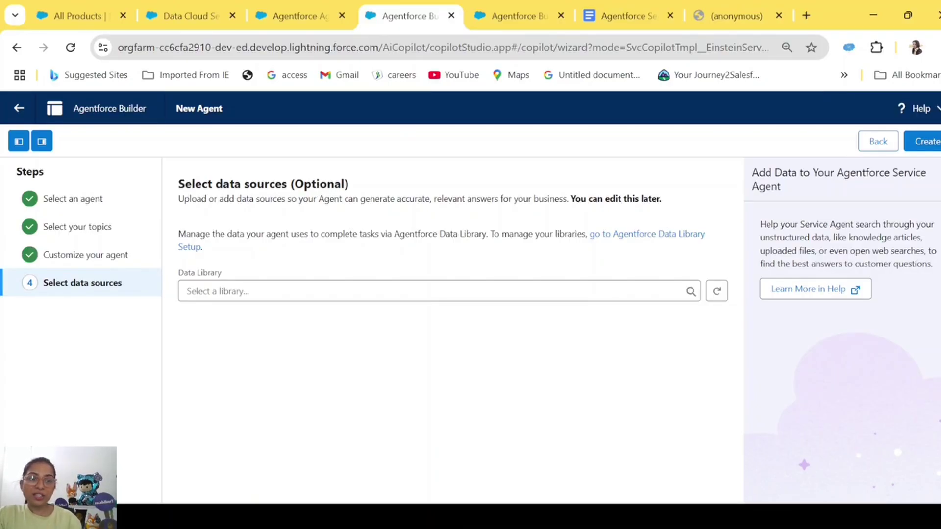
{"action": "left_click", "coordinate": [921, 142]}
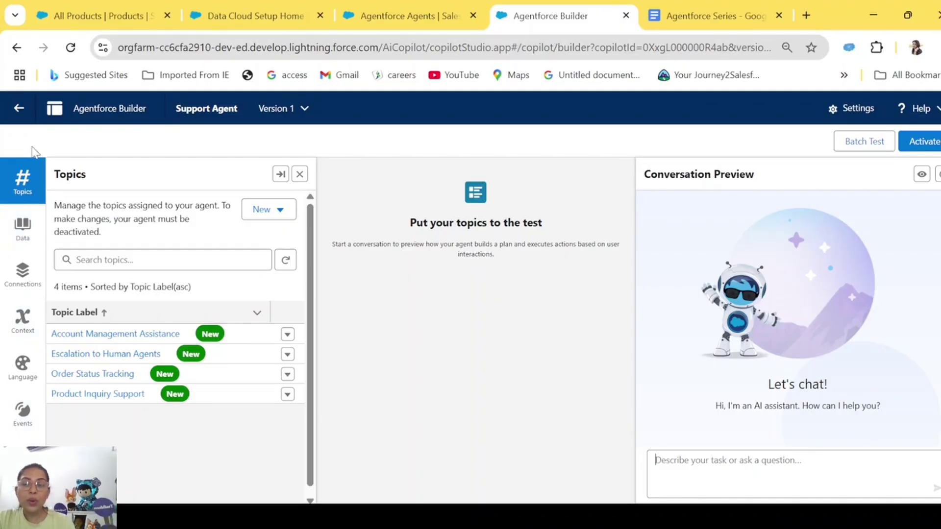
Open the Account Management Assistance topic and review its name, classification description and scope.
{"action": "left_click", "coordinate": [22, 227]}
{"action": "left_click", "coordinate": [22, 184]}
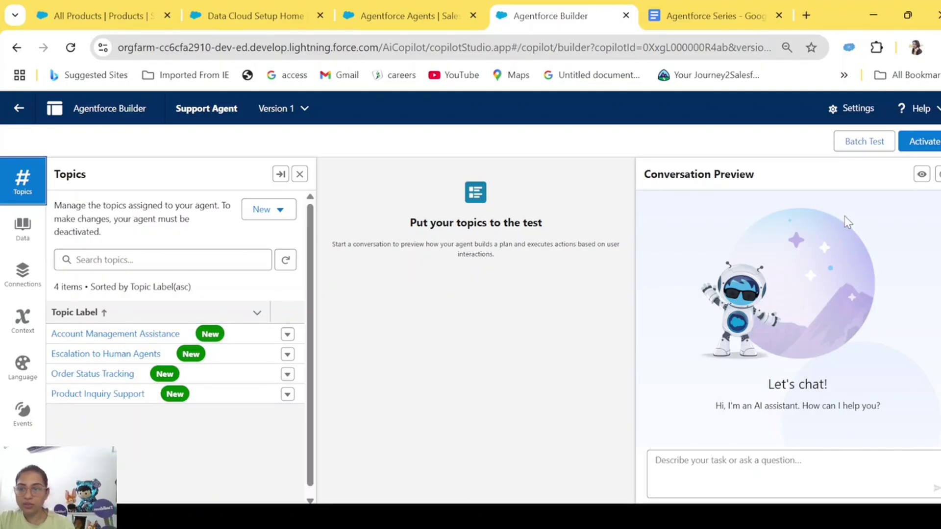
{"action": "left_click", "coordinate": [92, 335]}
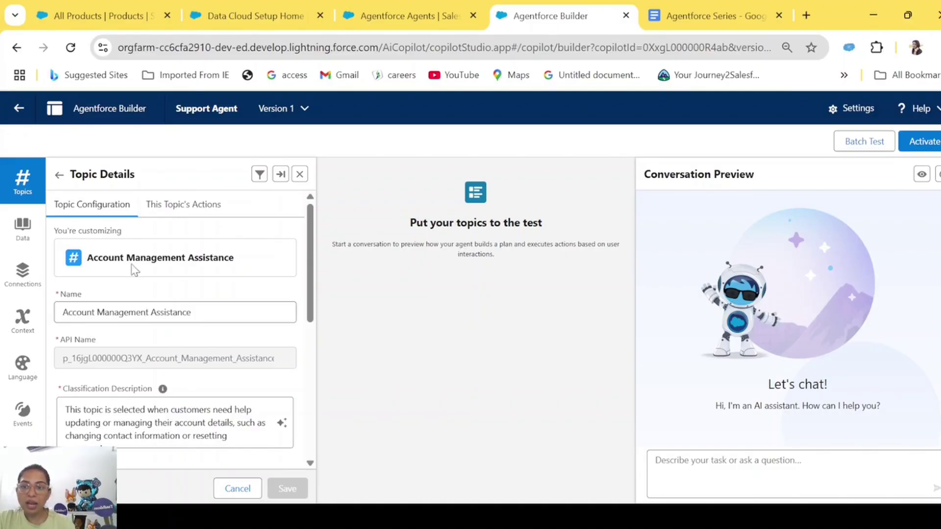
{"action": "scroll", "coordinate": [252, 314], "scroll_direction": "down", "scroll_amount": 2}
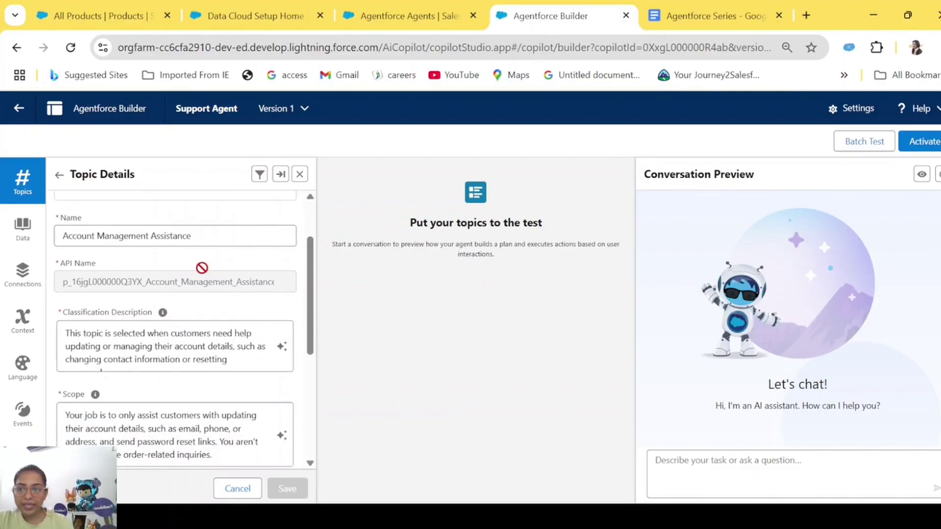
{"action": "scroll", "coordinate": [221, 248], "scroll_direction": "down", "scroll_amount": 2}
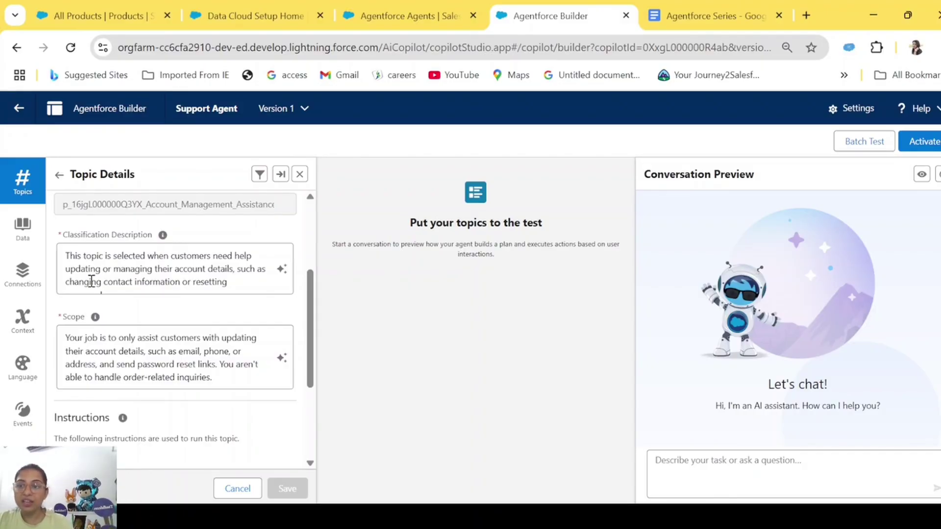
{"action": "mouse_move", "coordinate": [162, 237]}
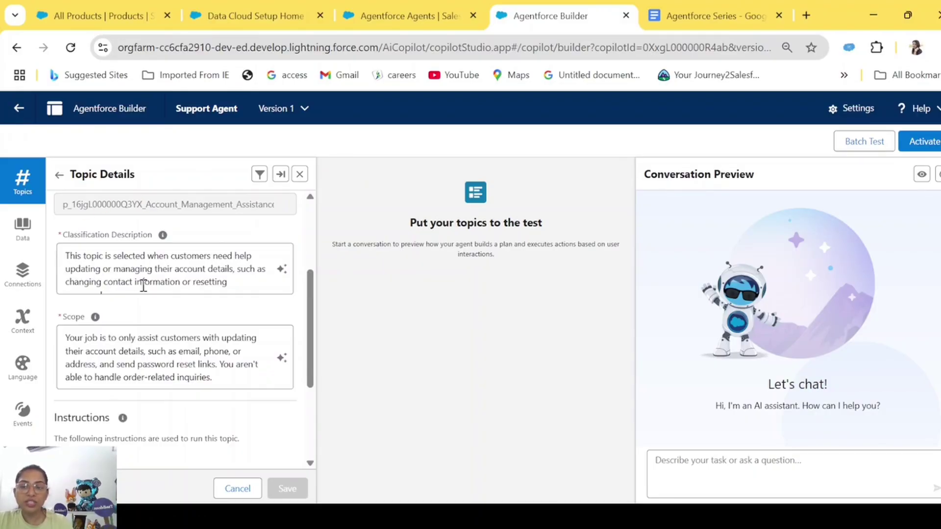
Change the end of the topic's classification description, after "such as", to "shipping address.".
{"action": "scroll", "coordinate": [233, 273], "scroll_direction": "down", "scroll_amount": 1}
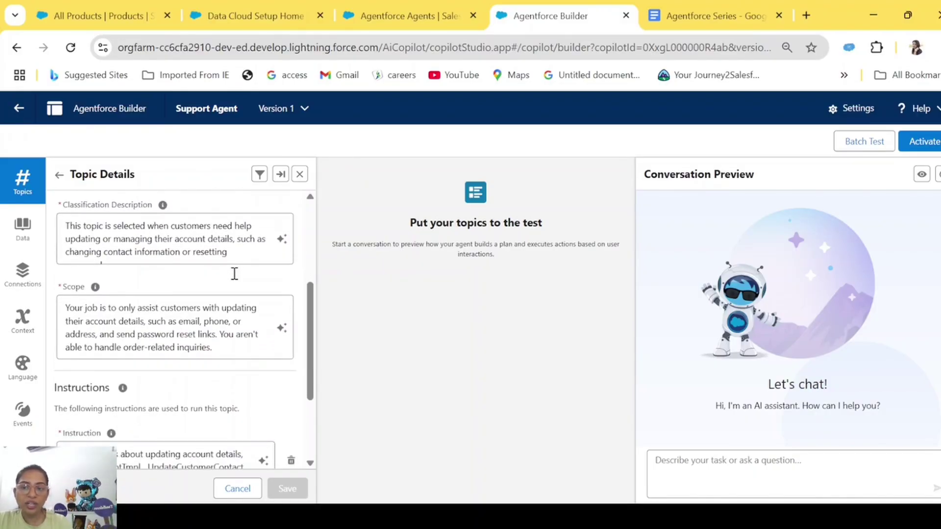
{"action": "left_click", "coordinate": [234, 273]}
{"action": "left_click_drag", "start_coordinate": [234, 273], "coordinate": [57, 269]}
{"action": "key", "text": "End"}
{"action": "type", "text": "passwords."}
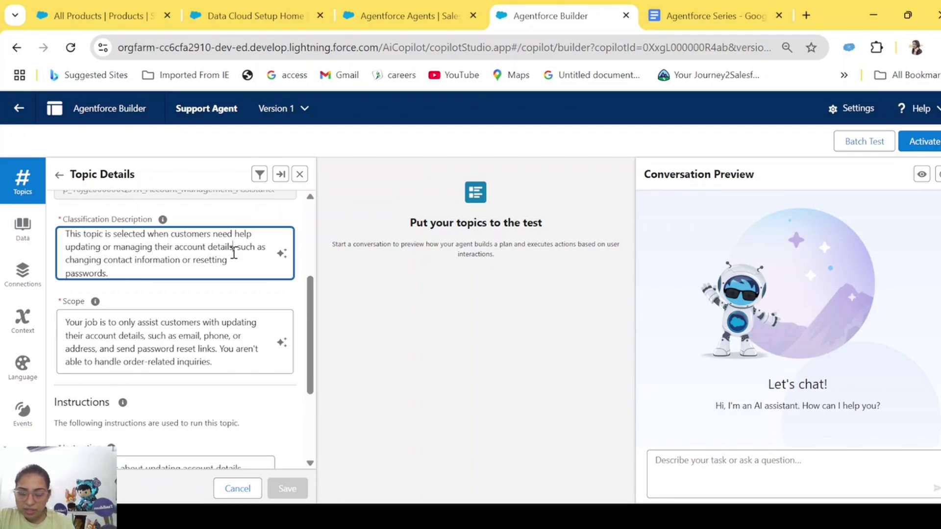
{"action": "left_click_drag", "start_coordinate": [66, 260], "coordinate": [131, 279]}
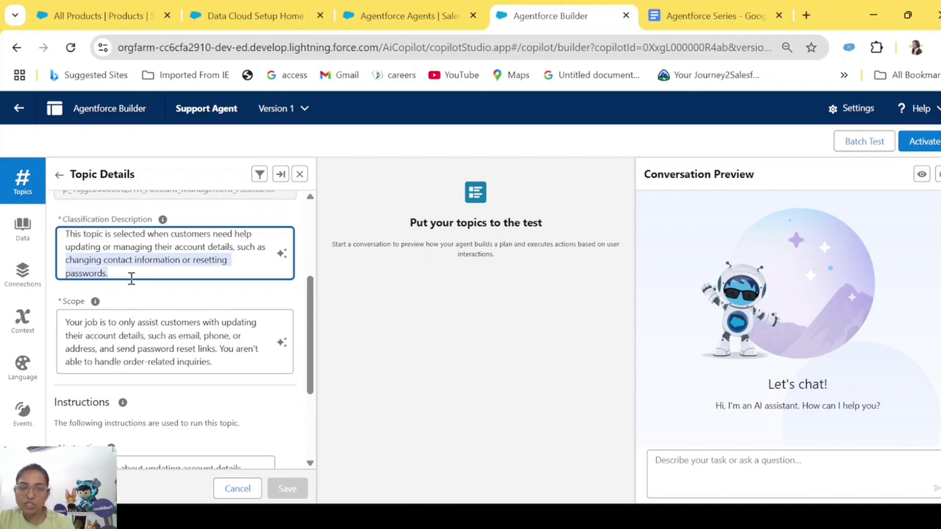
{"action": "key", "text": "BackSpace"}
{"action": "type", "text": "shipp"}
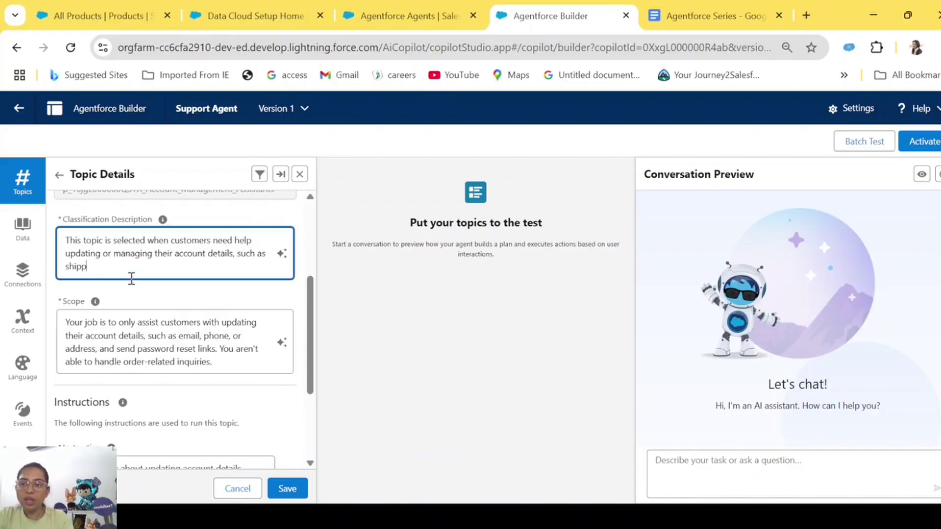
{"action": "type", "text": "ing address."}
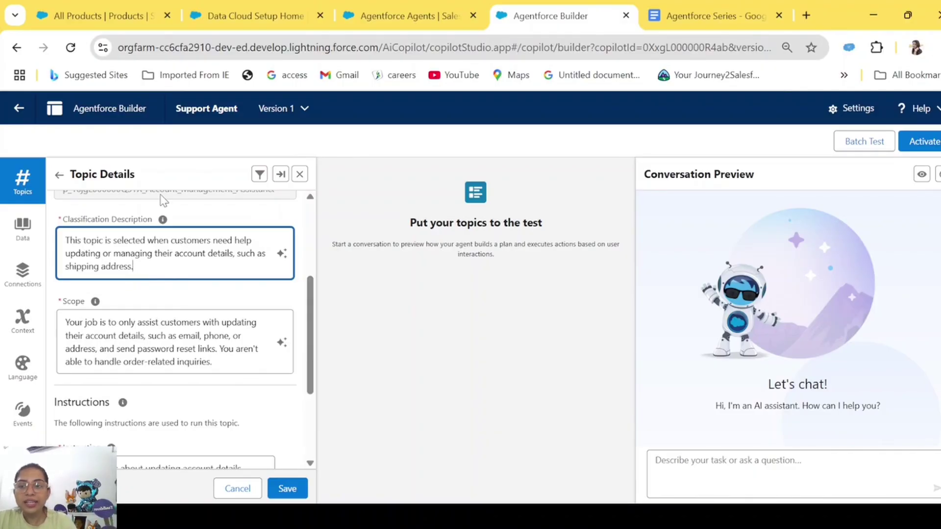
Review the scope and instructions of the Account Management Assistance topic.
{"action": "scroll", "coordinate": [178, 318], "scroll_direction": "down", "scroll_amount": 1}
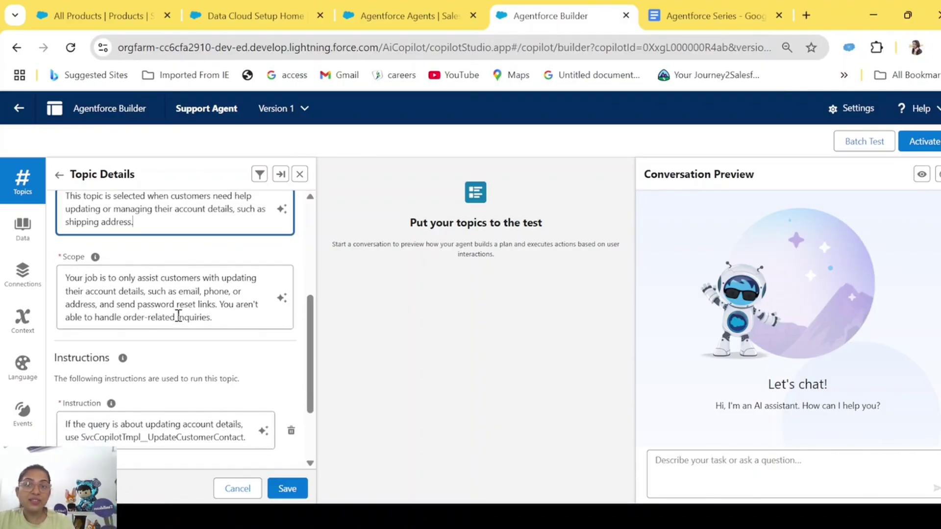
{"action": "scroll", "coordinate": [178, 316], "scroll_direction": "up", "scroll_amount": 1}
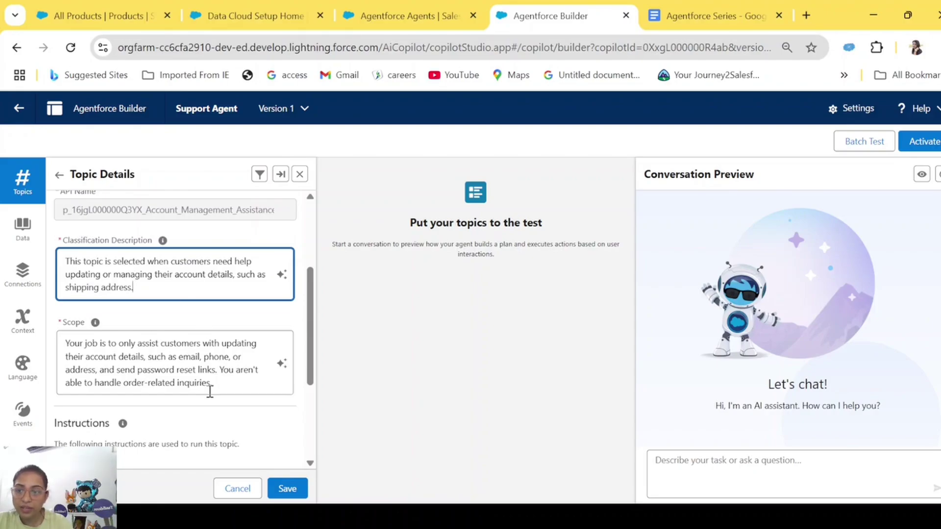
{"action": "scroll", "coordinate": [209, 391], "scroll_direction": "down", "scroll_amount": 3}
{"action": "mouse_move", "coordinate": [95, 245]}
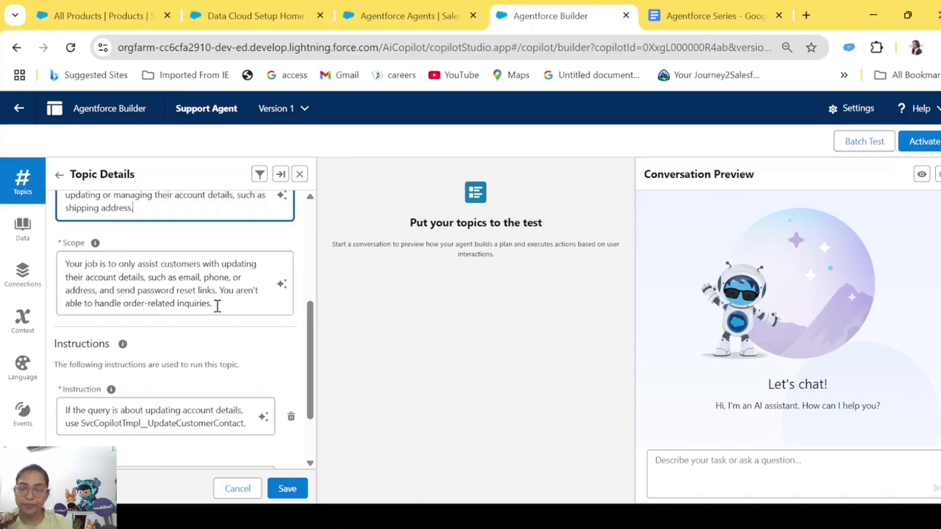
Change the end of the topic's scope, after "updating", to "their account shipping address and getting their account details.".
{"action": "left_click_drag", "start_coordinate": [213, 304], "coordinate": [56, 285]}
{"action": "key", "text": "BackSpace"}
{"action": "type", "text": "their account shipping address and getting their account details."}
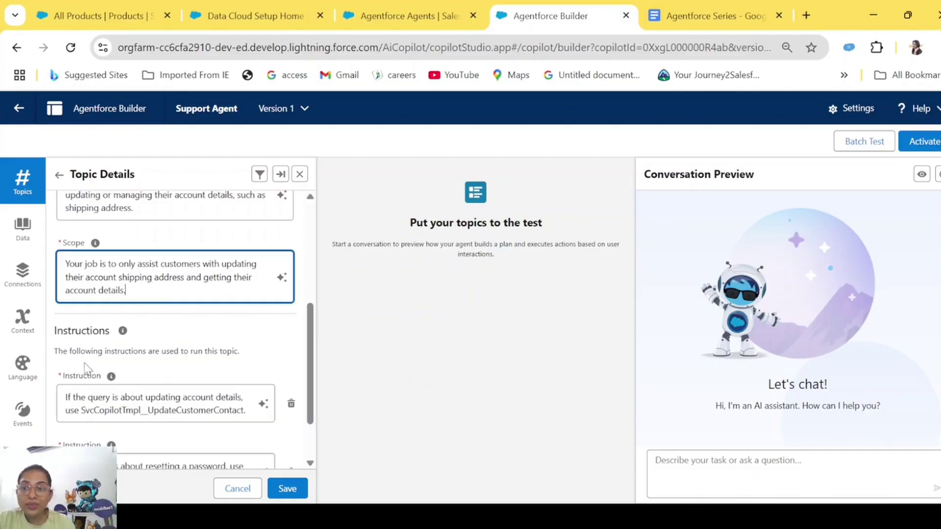
{"action": "left_click_drag", "start_coordinate": [136, 296], "coordinate": [43, 264]}
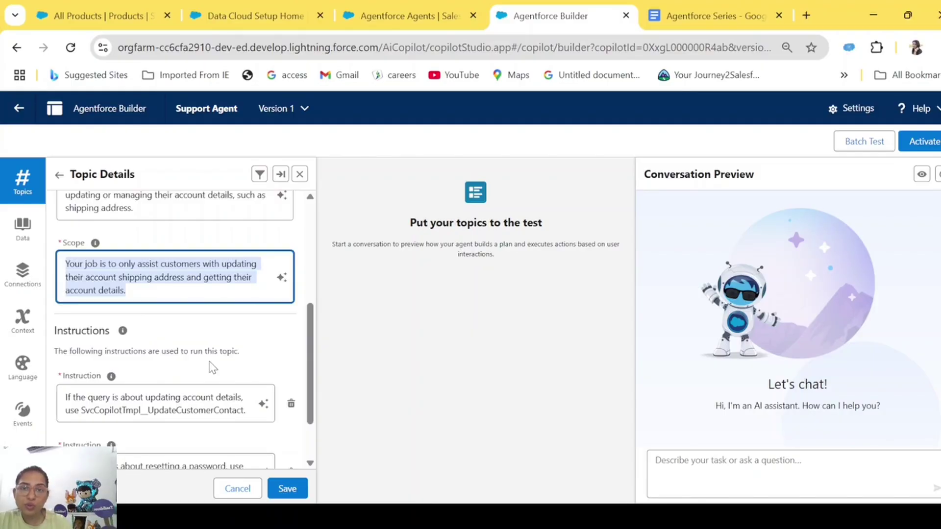
Delete the topic's password reset instruction and clear the text of the remaining account update instruction.
{"action": "scroll", "coordinate": [212, 368], "scroll_direction": "down", "scroll_amount": 3}
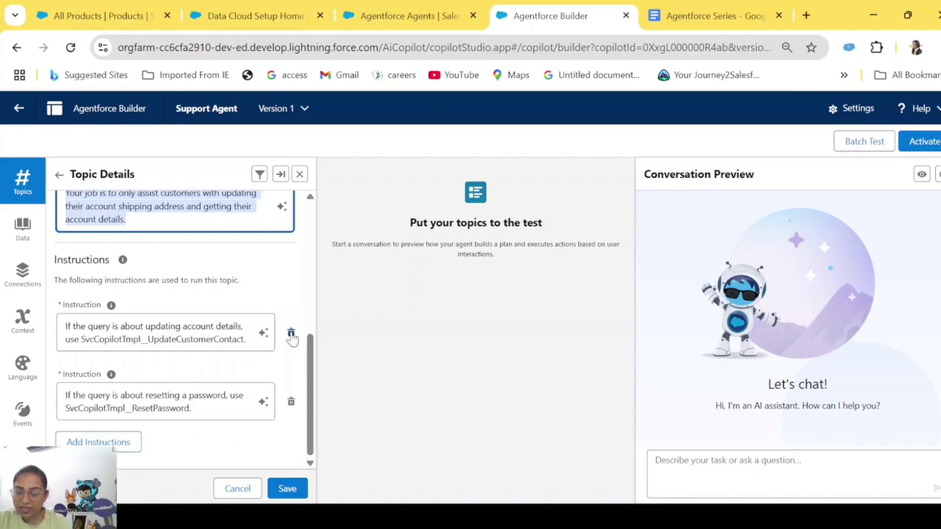
{"action": "left_click", "coordinate": [291, 402]}
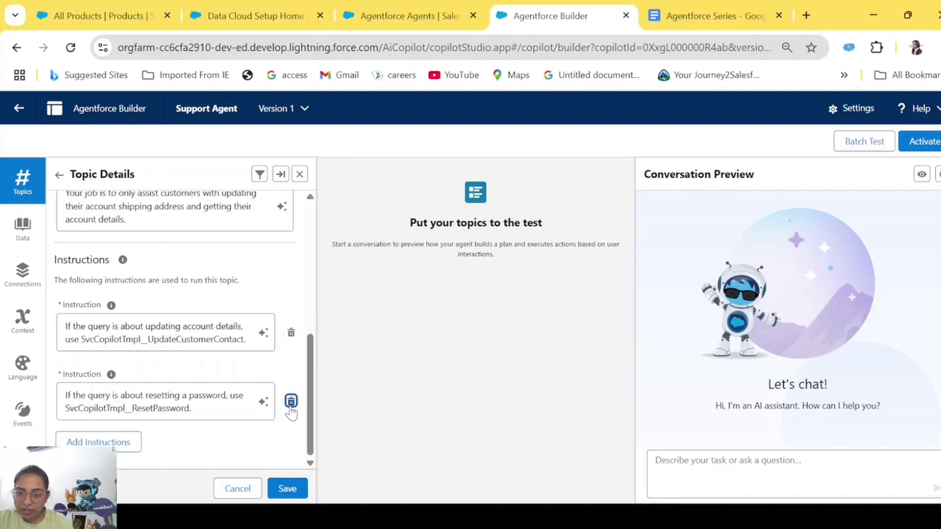
{"action": "left_click", "coordinate": [171, 412]}
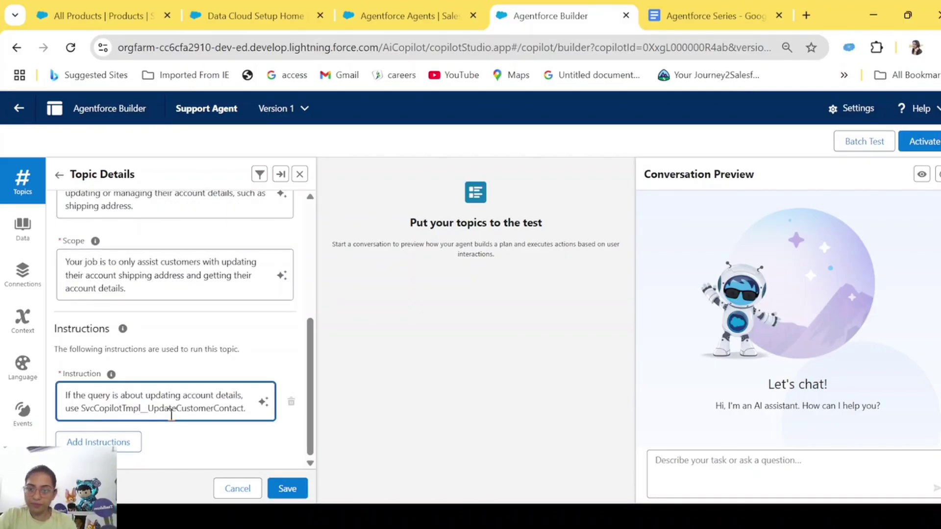
{"action": "left_click", "coordinate": [247, 408]}
{"action": "key", "text": "ctrl+a"}
{"action": "key", "text": "BackSpace"}
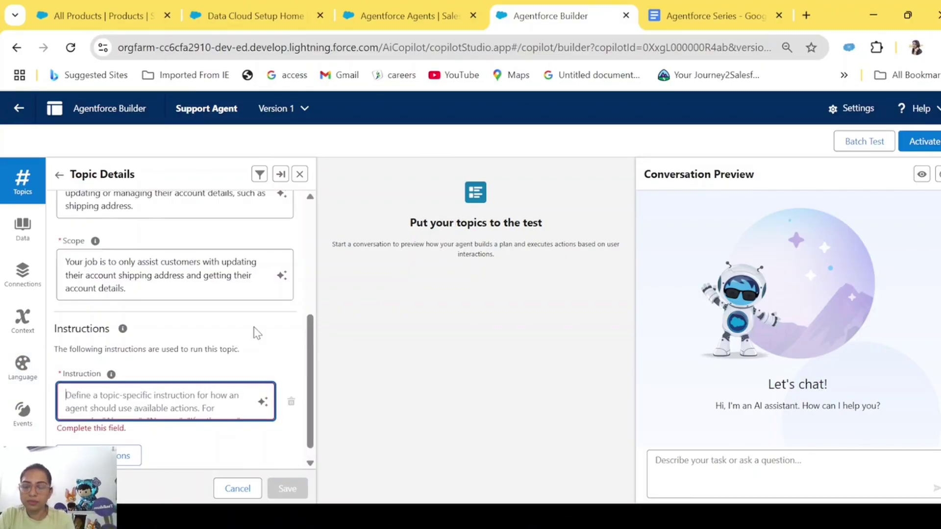
Enter the instruction "If the customer wants to get their account details, always ask for their account name and phone number." and save the topic.
{"action": "type", "text": "If"}
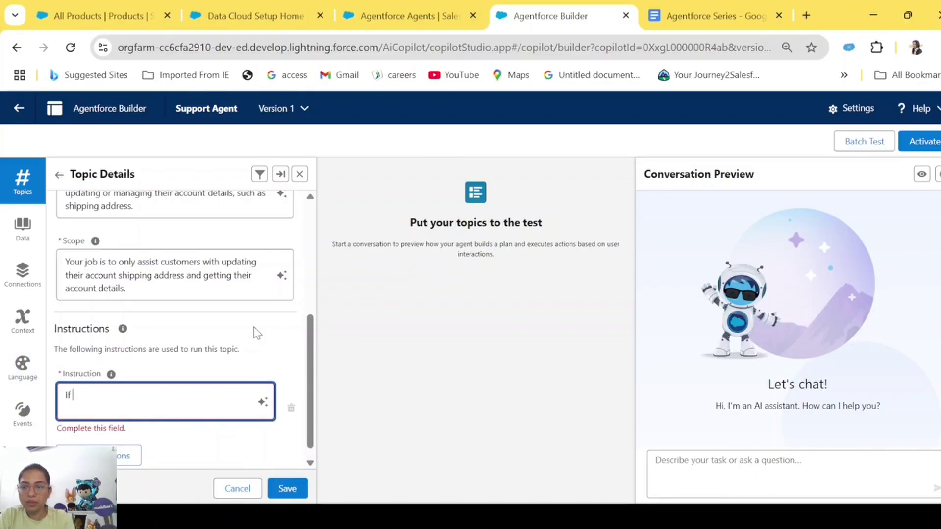
{"action": "type", "text": " the customer wants to"}
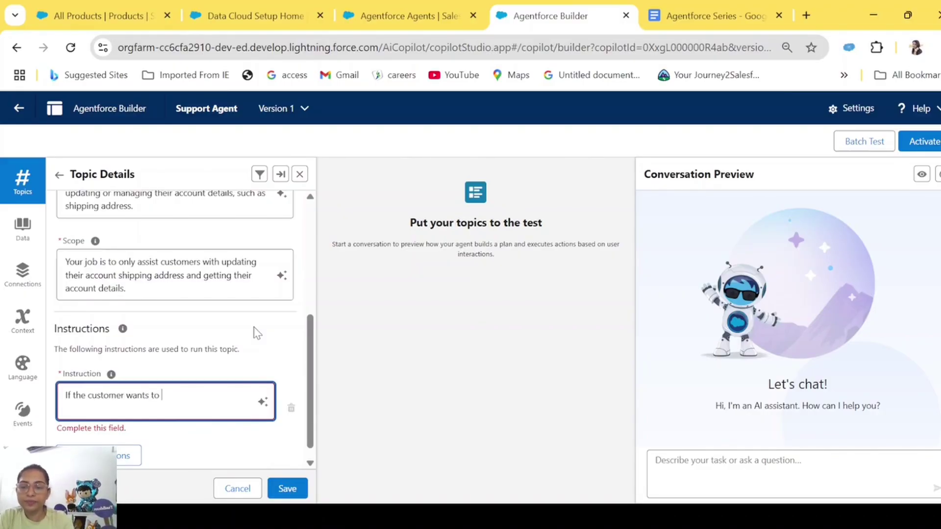
{"action": "type", "text": " get their accoutn de"}
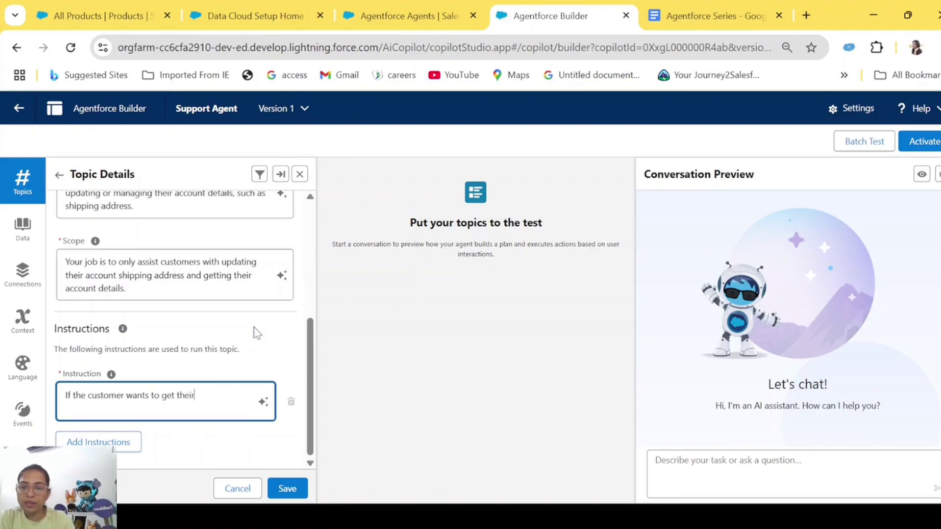
{"action": "key", "text": "BackSpace"}
{"action": "key", "text": "BackSpace"}
{"action": "key", "text": "BackSpace"}
{"action": "key", "text": "BackSpace"}
{"action": "key", "text": "BackSpace"}
{"action": "key", "text": "BackSpace"}
{"action": "type", "text": "unt details, always ask"}
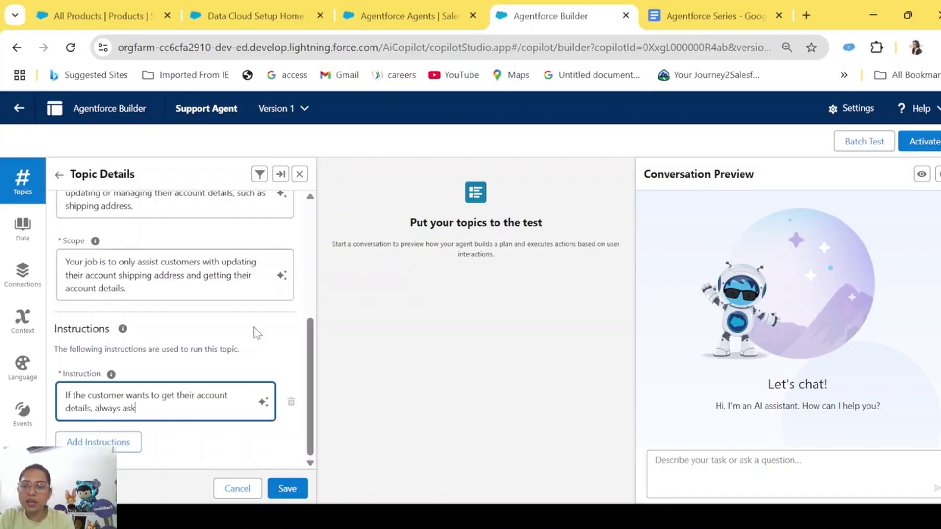
{"action": "type", "text": " for their acco"}
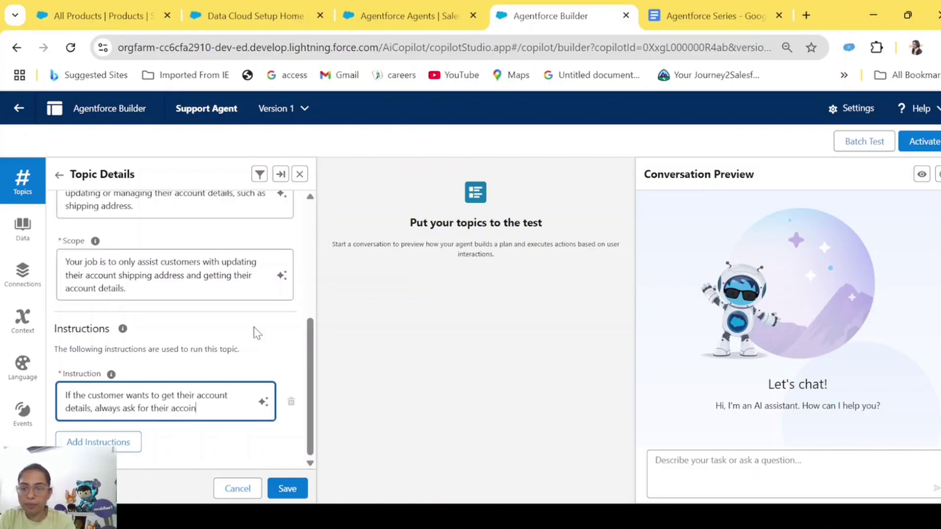
{"action": "type", "text": "unt name and"}
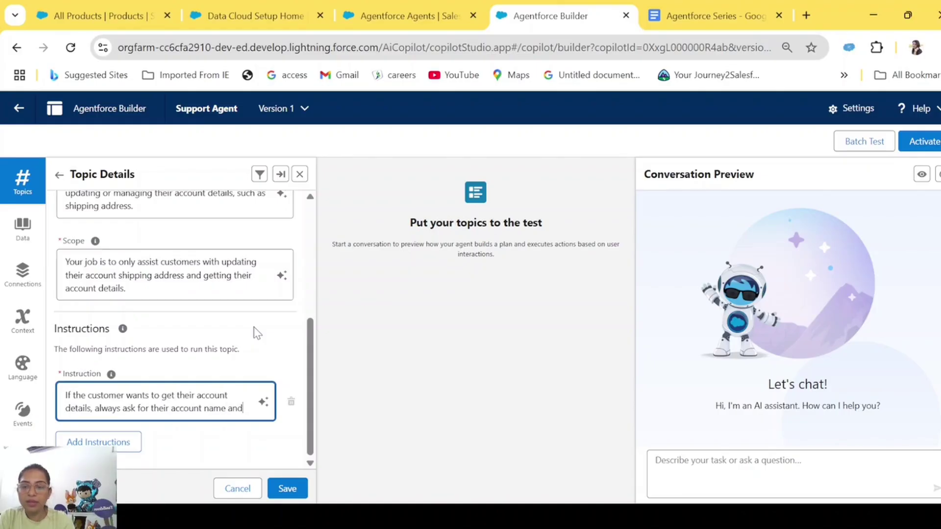
{"action": "type", "text": " phon"}
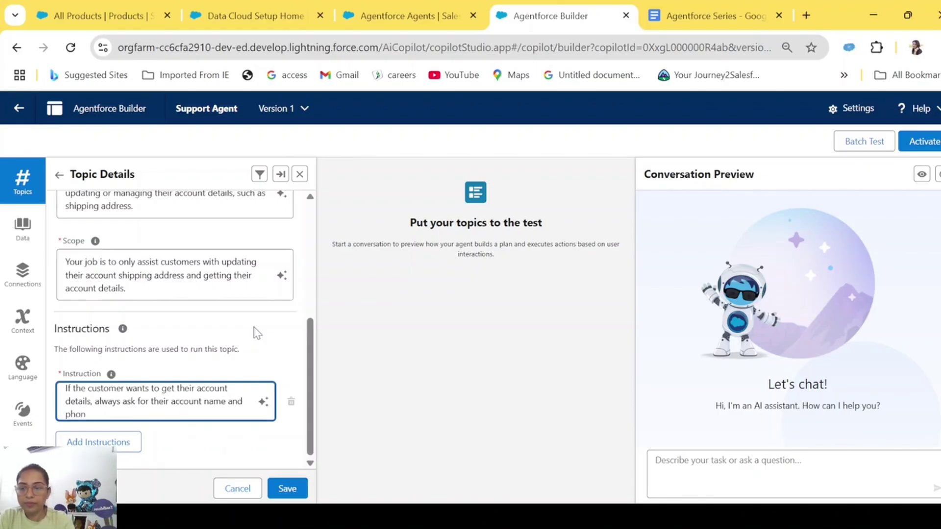
{"action": "type", "text": "e number."}
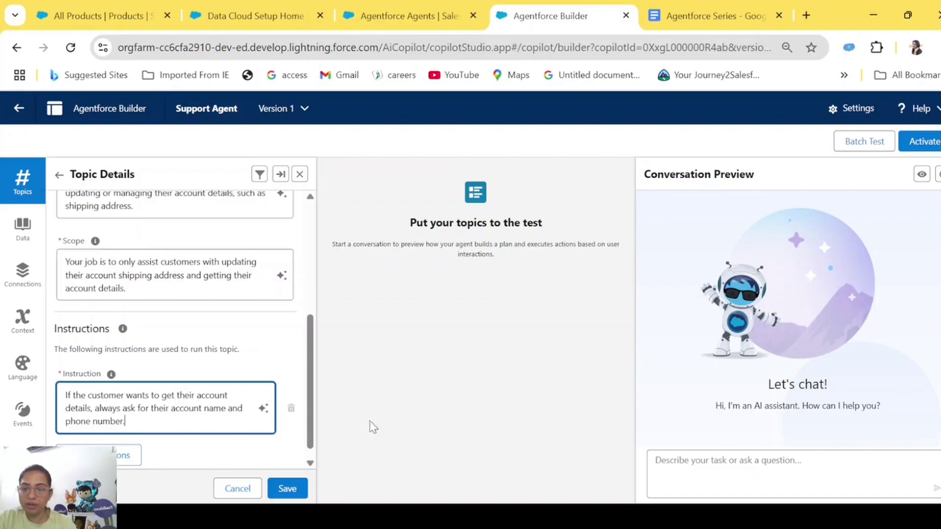
{"action": "left_click", "coordinate": [289, 491]}
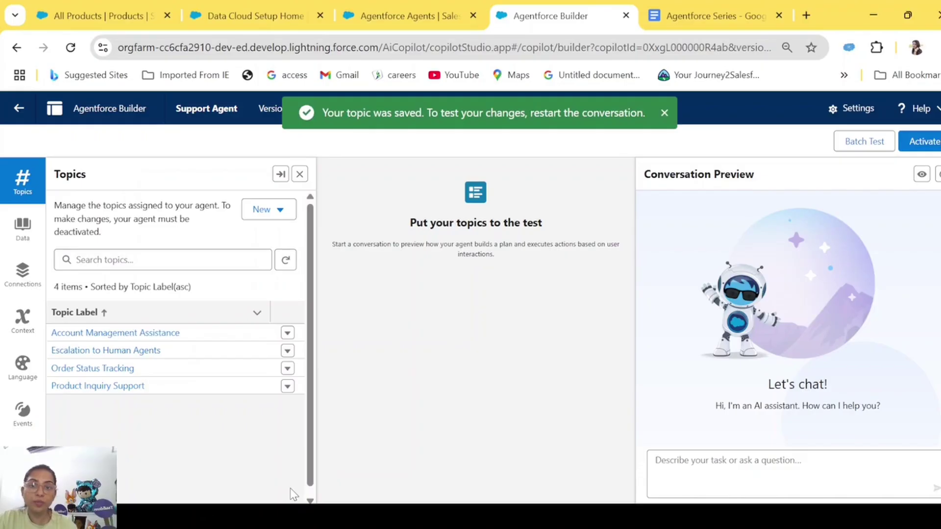
Restart the preview conversation, reopen the Account Management Assistance topic's details, and send the agent "I want to get my account details".
{"action": "left_click", "coordinate": [938, 174]}
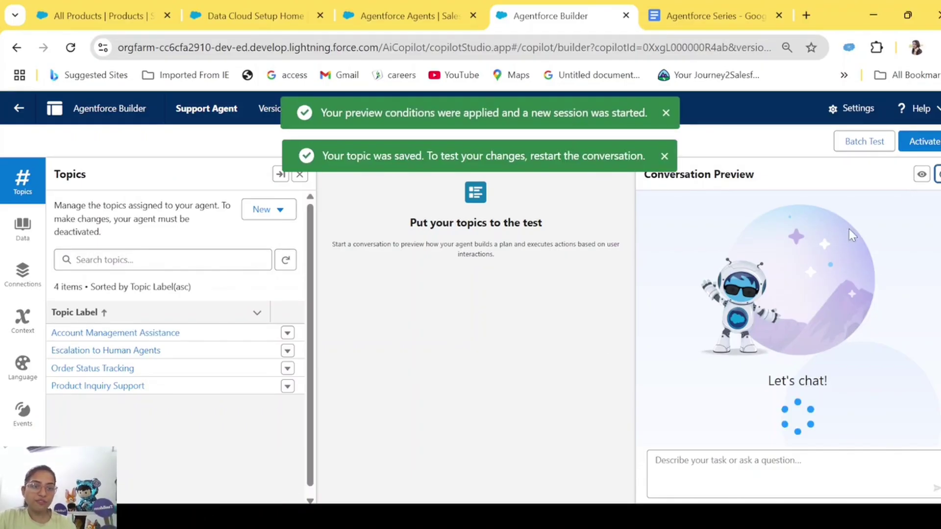
{"action": "left_click", "coordinate": [734, 477]}
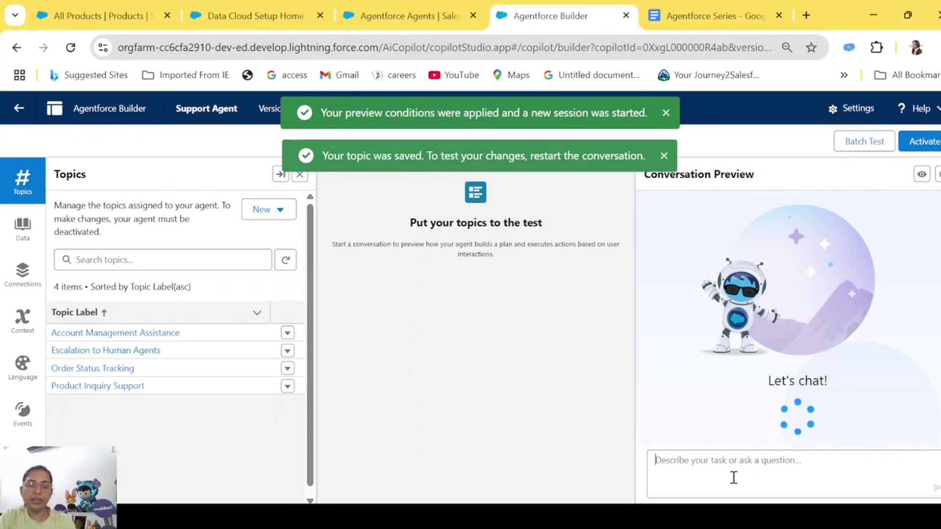
{"action": "type", "text": "I want to"}
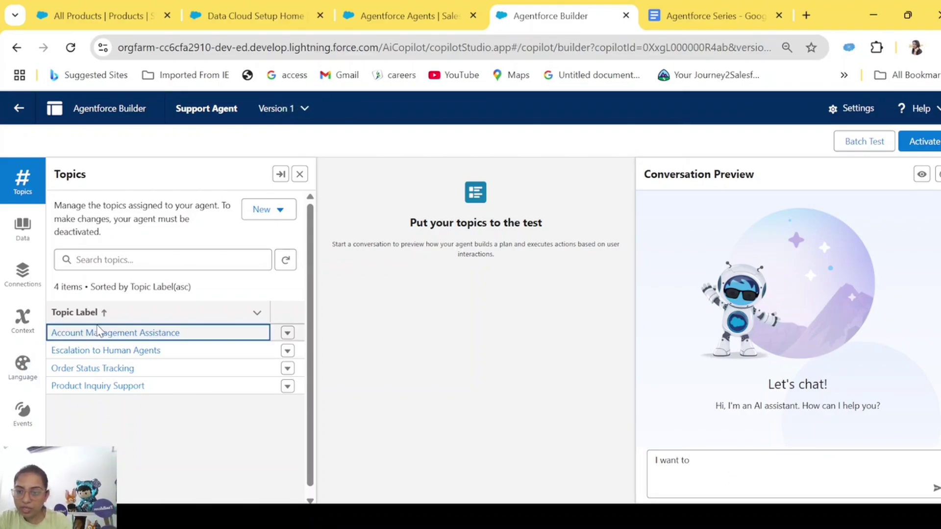
{"action": "left_click", "coordinate": [116, 333]}
{"action": "scroll", "coordinate": [185, 392], "scroll_direction": "down", "scroll_amount": 5}
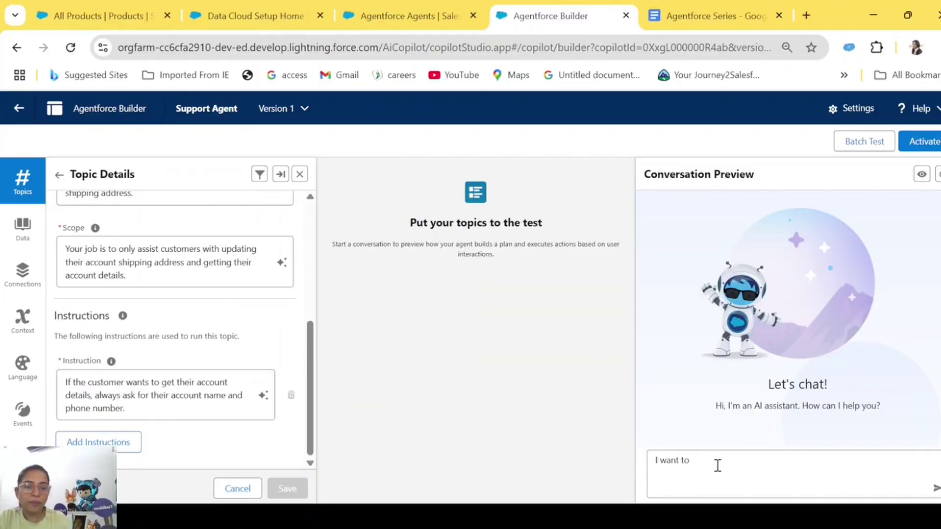
{"action": "type", "text": "get my account detai"}
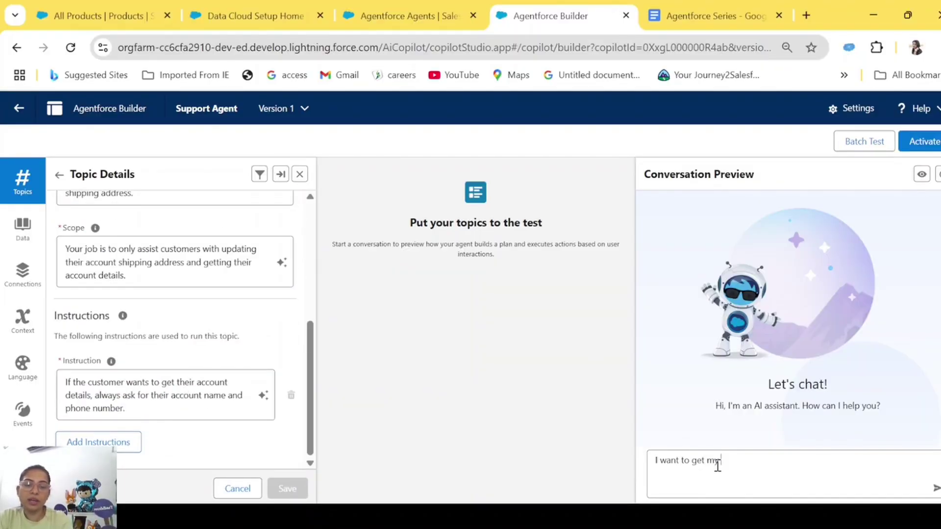
{"action": "type", "text": "ls"}
{"action": "key", "text": "Return"}
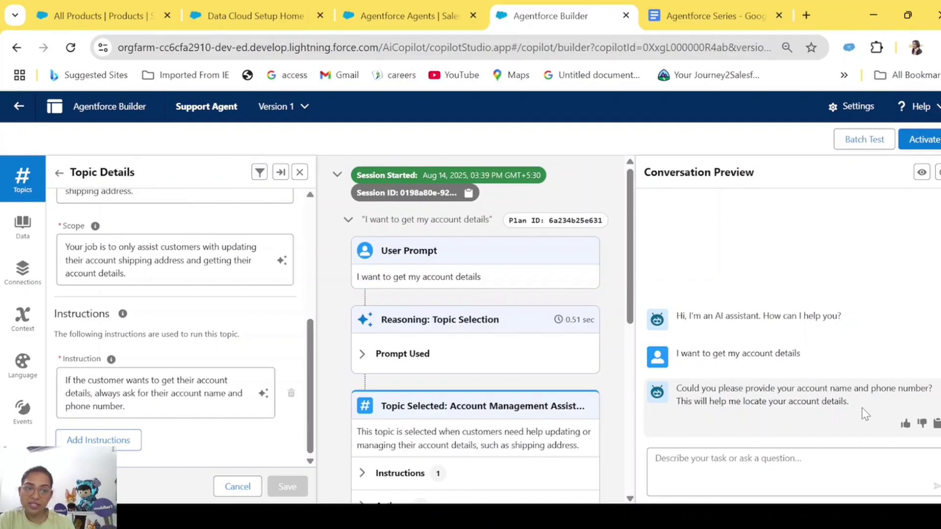
Compare the agent's reply in the conversation preview with the topic's instruction.
{"action": "left_click_drag", "start_coordinate": [861, 412], "coordinate": [694, 385]}
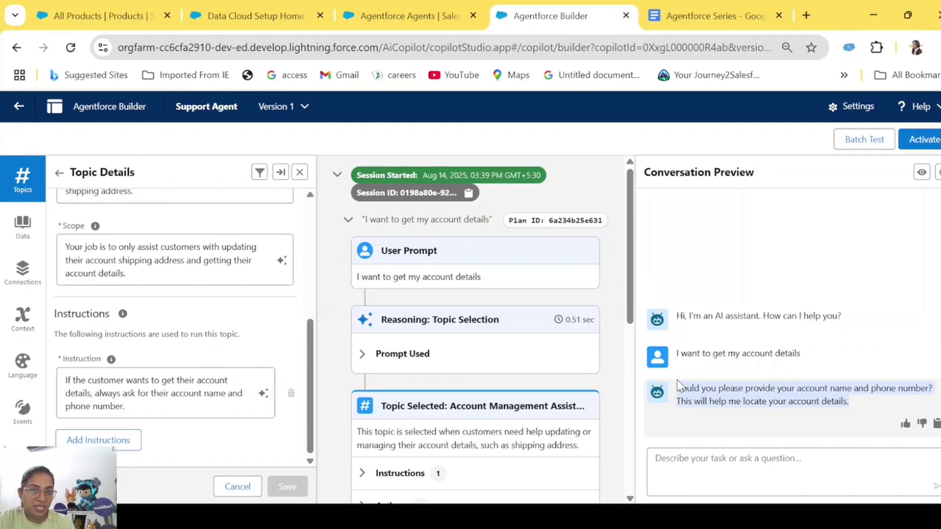
{"action": "left_click_drag", "start_coordinate": [139, 409], "coordinate": [58, 389]}
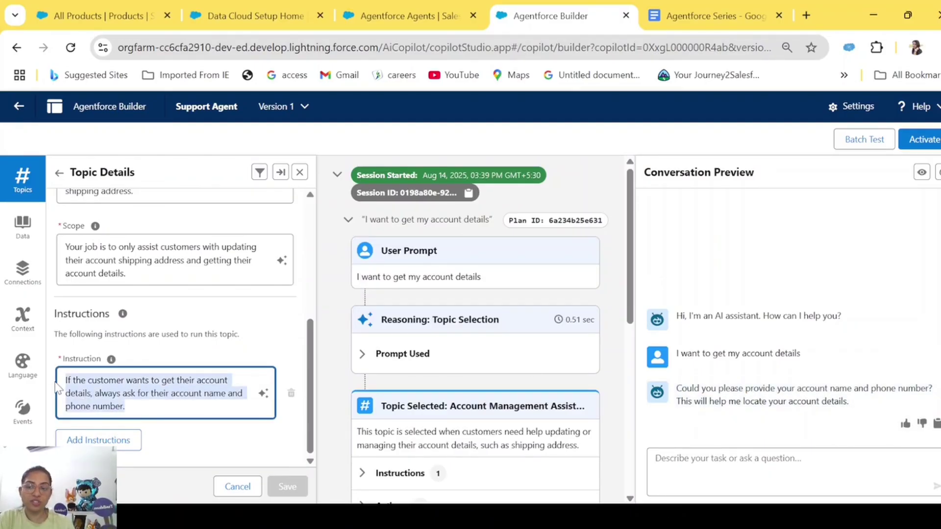
{"action": "left_click", "coordinate": [156, 415]}
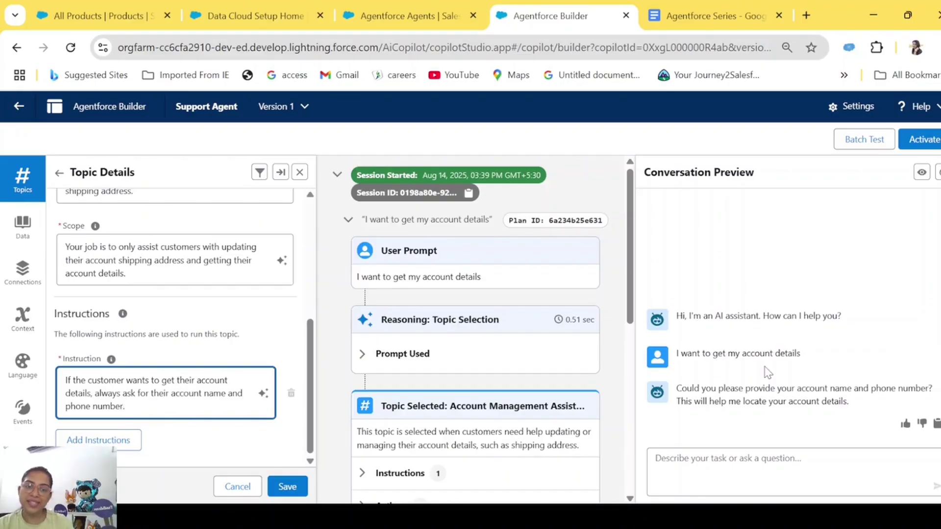
{"action": "left_click_drag", "start_coordinate": [829, 355], "coordinate": [869, 417]}
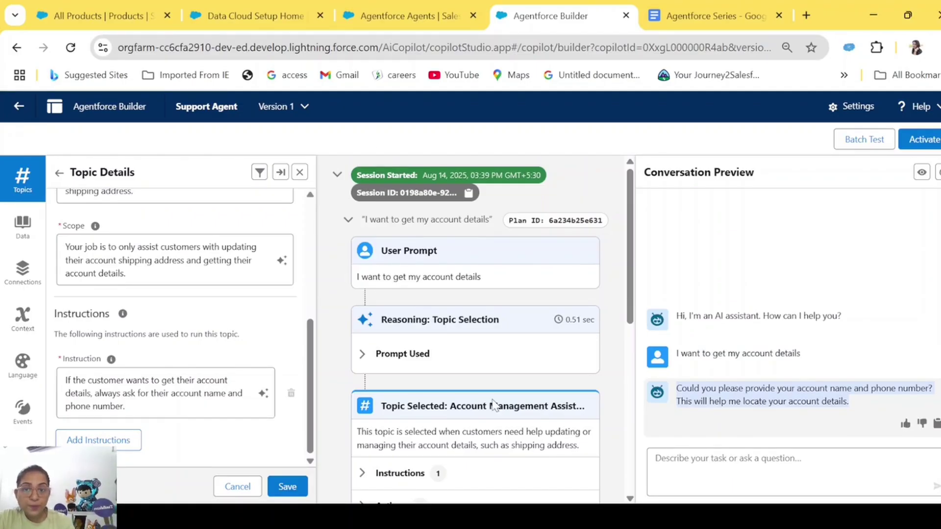
Examine the agent's plan for the prompt, including the selected topic with its instructions and actions, the reasoning and the agent response.
{"action": "left_click_drag", "start_coordinate": [492, 220], "coordinate": [361, 219]}
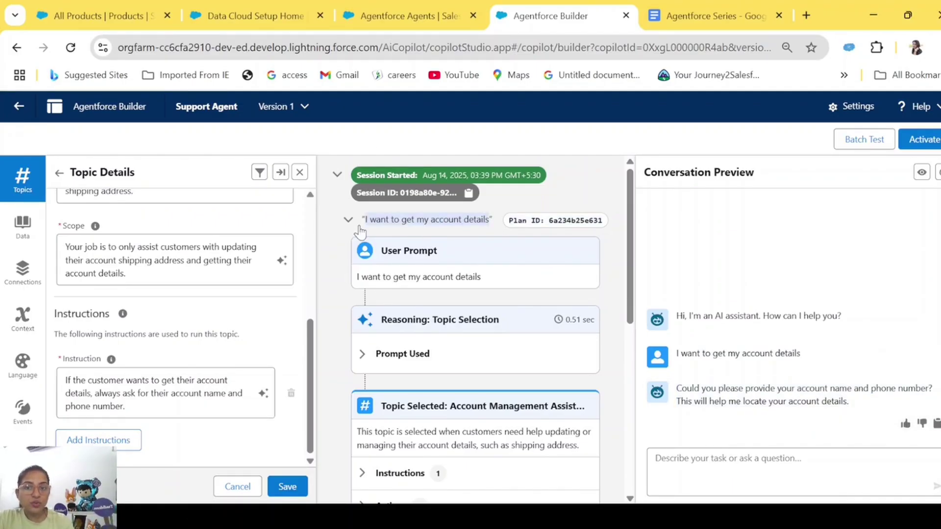
{"action": "scroll", "coordinate": [534, 391], "scroll_direction": "down", "scroll_amount": 2}
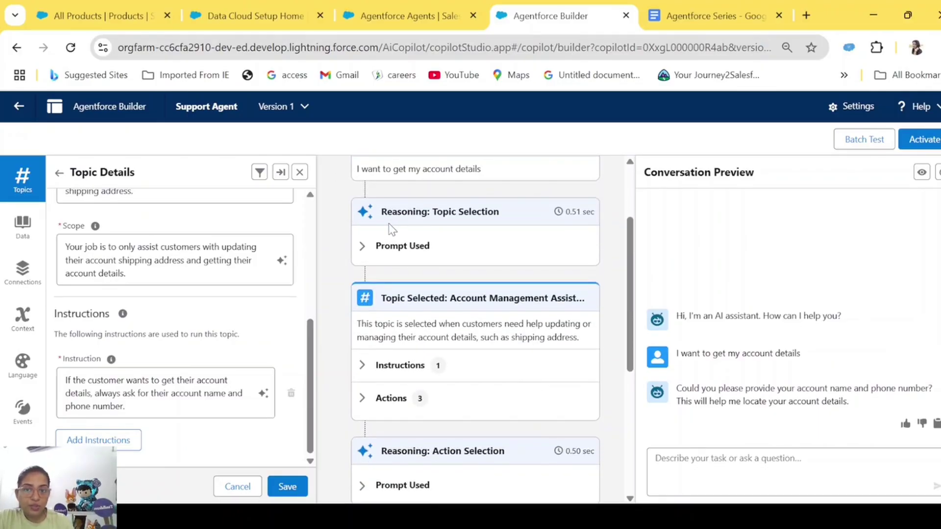
{"action": "scroll", "coordinate": [489, 303], "scroll_direction": "down", "scroll_amount": 2}
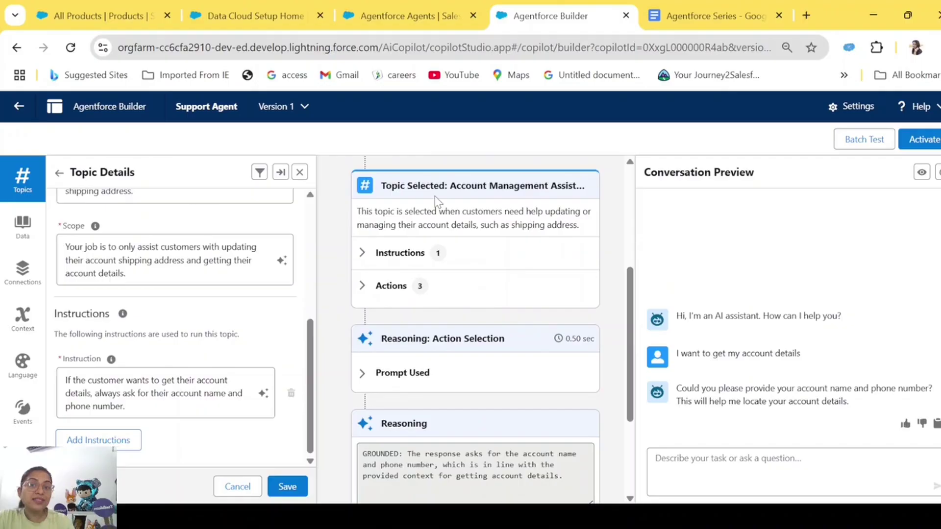
{"action": "left_click_drag", "start_coordinate": [356, 211], "coordinate": [487, 233]}
{"action": "left_click", "coordinate": [487, 233]}
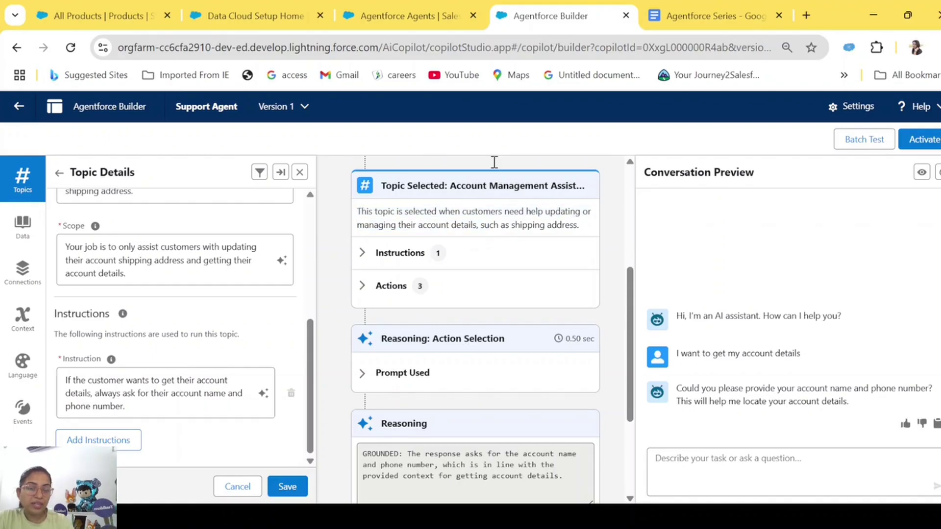
{"action": "left_click", "coordinate": [362, 253]}
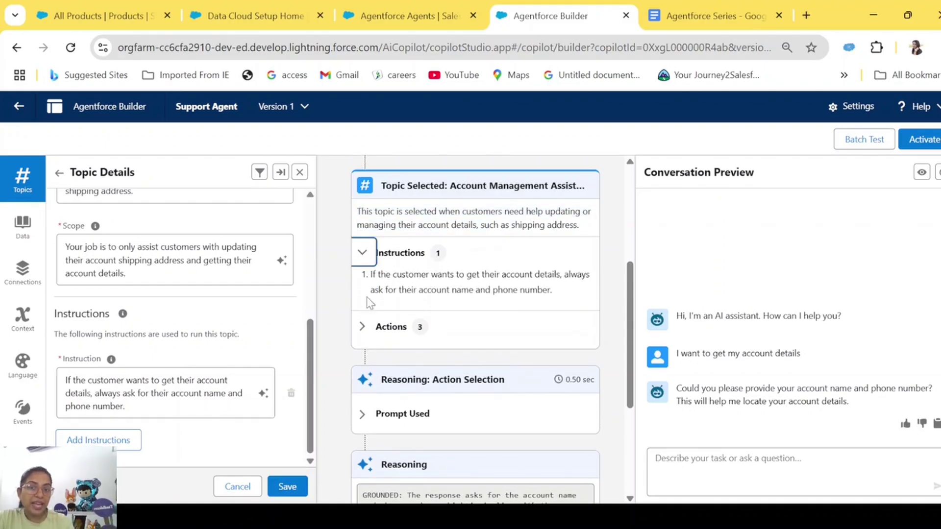
{"action": "left_click_drag", "start_coordinate": [370, 274], "coordinate": [548, 301]}
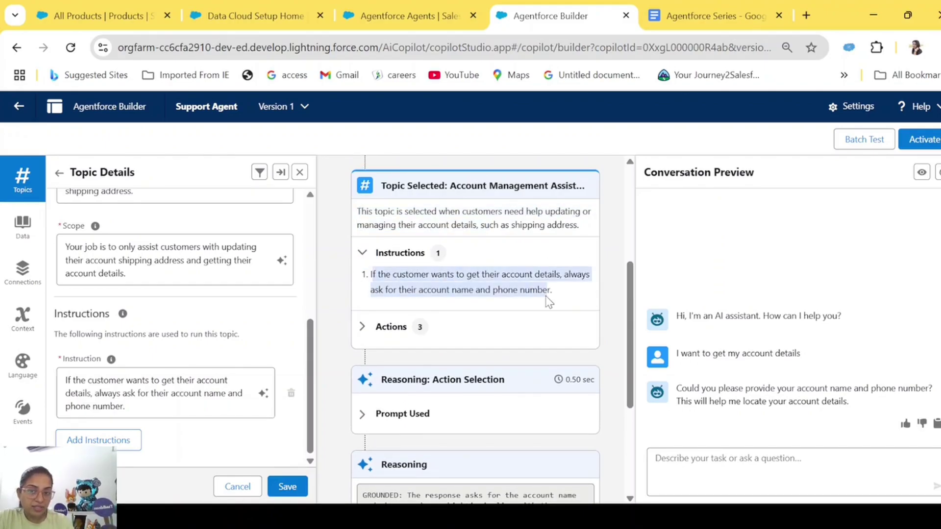
{"action": "left_click", "coordinate": [362, 326]}
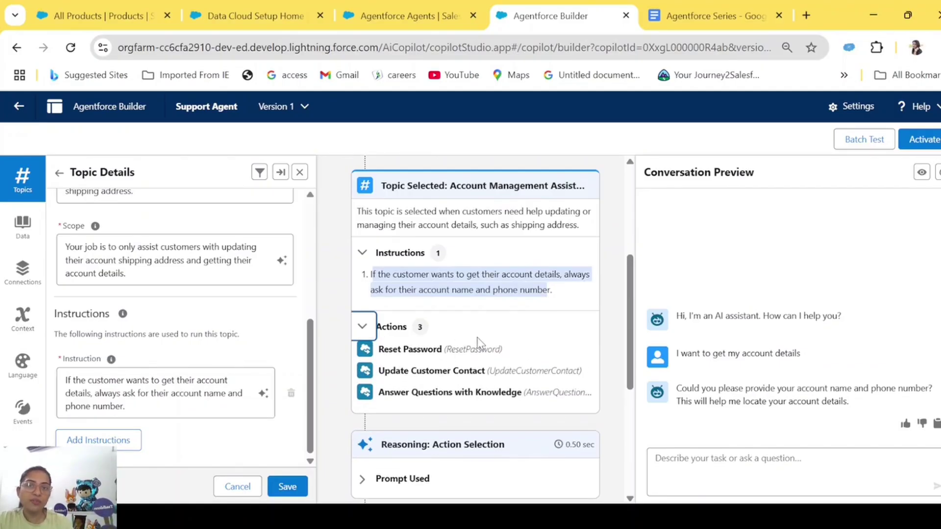
{"action": "left_click", "coordinate": [362, 326]}
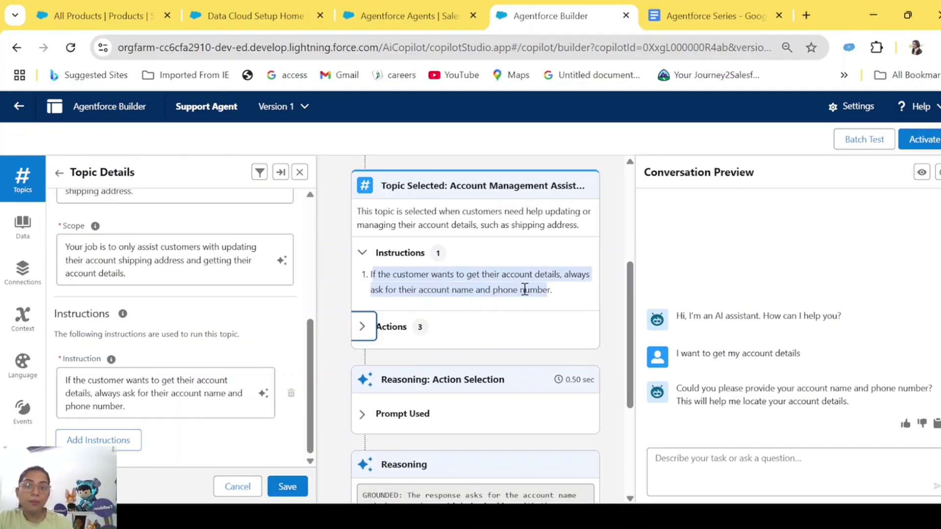
{"action": "scroll", "coordinate": [448, 366], "scroll_direction": "down", "scroll_amount": 4}
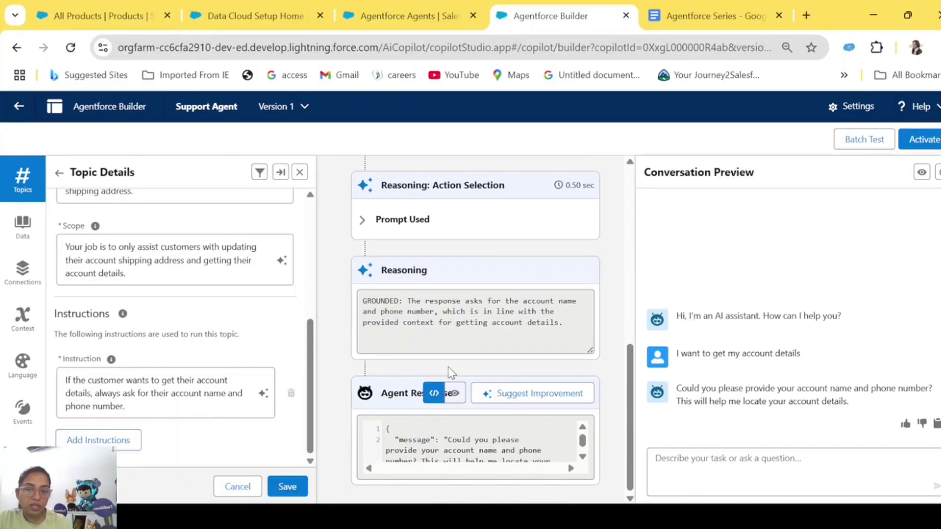
{"action": "scroll", "coordinate": [490, 455], "scroll_direction": "down", "scroll_amount": 1}
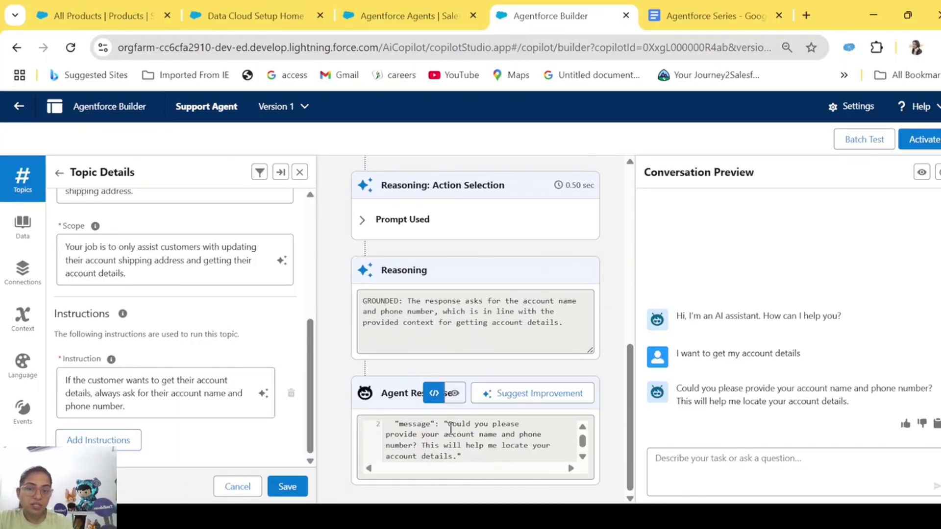
Save the Account Management Assistance topic and return to the list of topics.
{"action": "left_click_drag", "start_coordinate": [449, 426], "coordinate": [457, 433]}
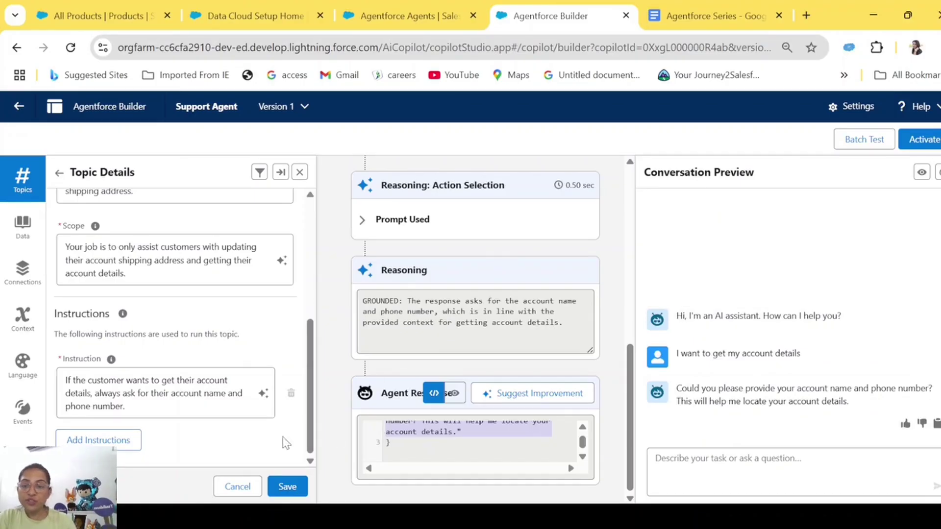
{"action": "left_click", "coordinate": [287, 487]}
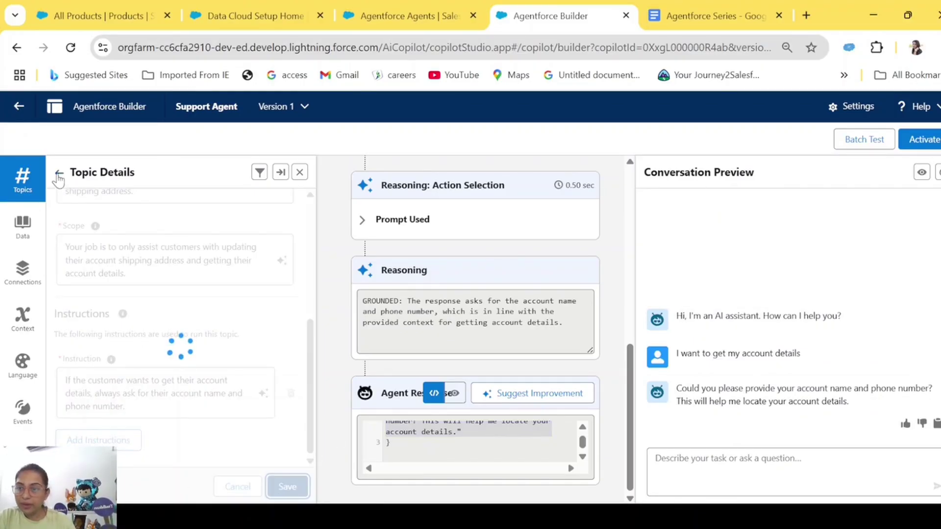
{"action": "left_click", "coordinate": [58, 176]}
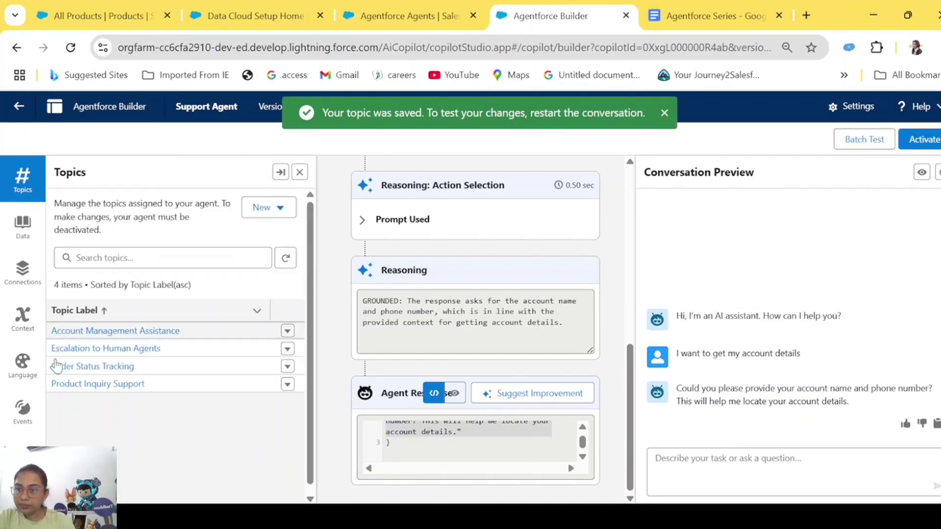
Check the actions assigned to the Product Inquiry Support topic and return to the list of topics.
{"action": "left_click", "coordinate": [110, 385]}
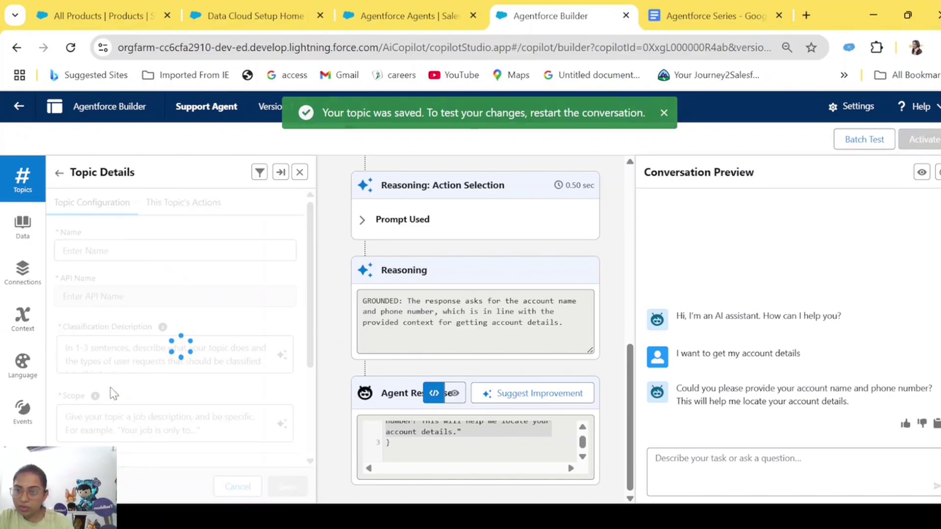
{"action": "left_click", "coordinate": [189, 201]}
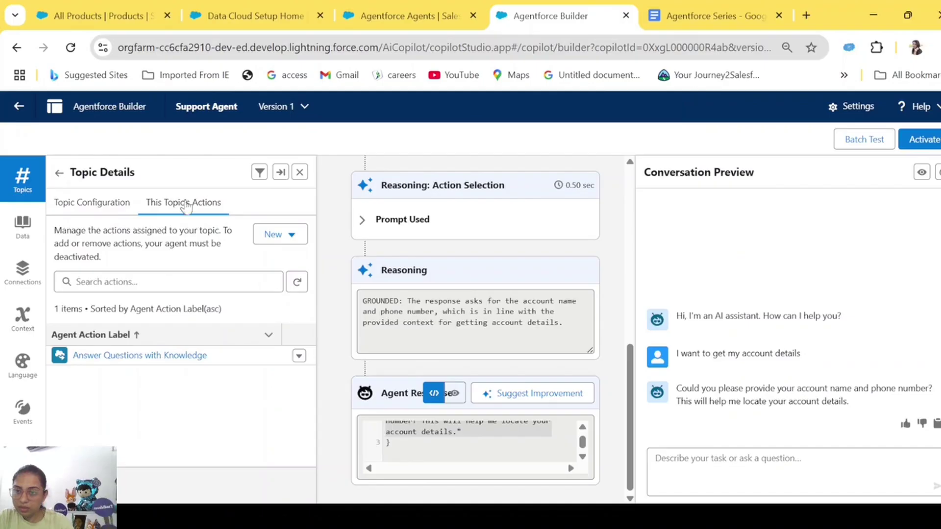
{"action": "left_click", "coordinate": [92, 202]}
{"action": "left_click", "coordinate": [59, 172]}
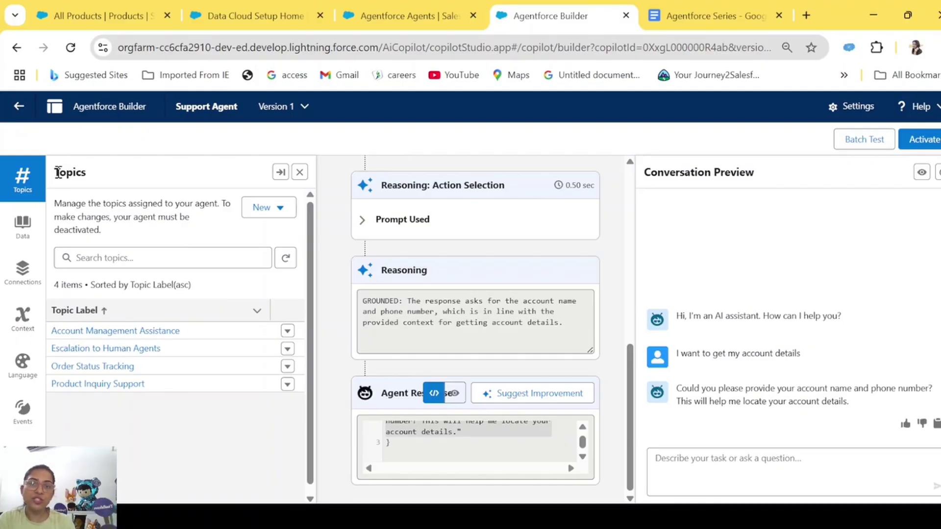
Open the Product Inquiry Support topic's configuration and go through its classification description to the end.
{"action": "left_click_drag", "start_coordinate": [165, 384], "coordinate": [52, 389]}
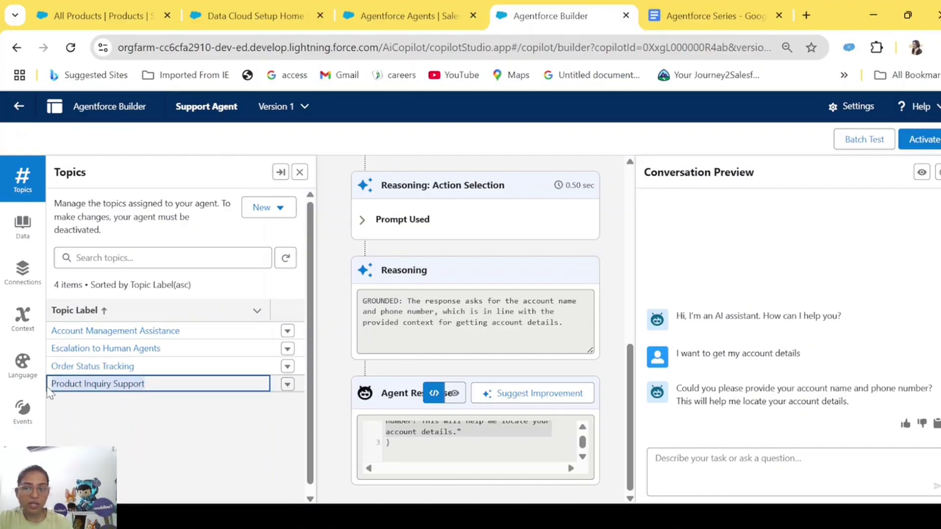
{"action": "left_click", "coordinate": [101, 387]}
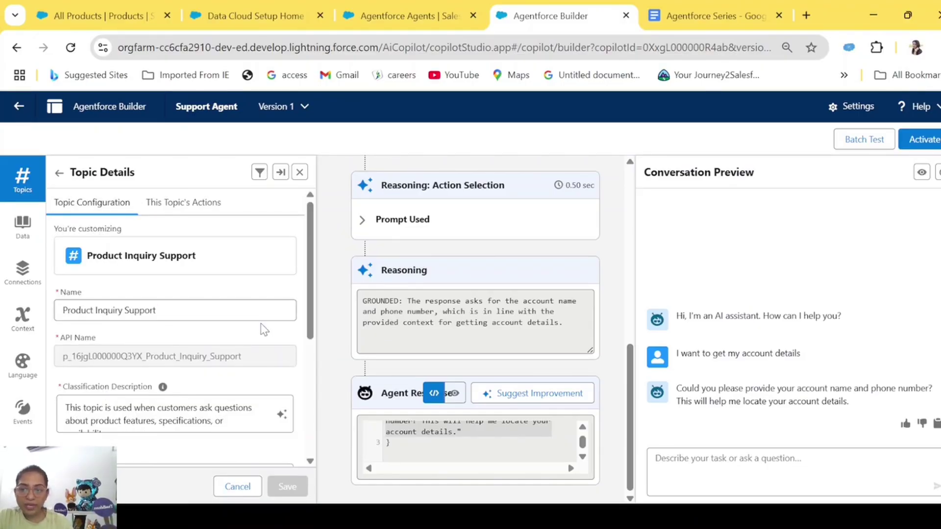
{"action": "scroll", "coordinate": [262, 328], "scroll_direction": "down", "scroll_amount": 3}
{"action": "left_click", "coordinate": [215, 282]}
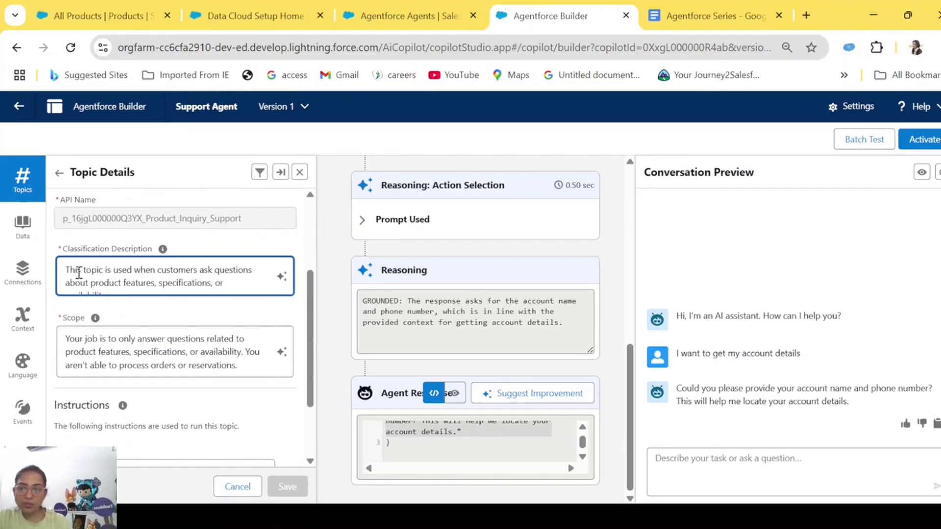
{"action": "left_click_drag", "start_coordinate": [67, 272], "coordinate": [209, 327]}
{"action": "left_click", "coordinate": [113, 290]}
{"action": "key", "text": "Return"}
{"action": "key", "text": "BackSpace"}
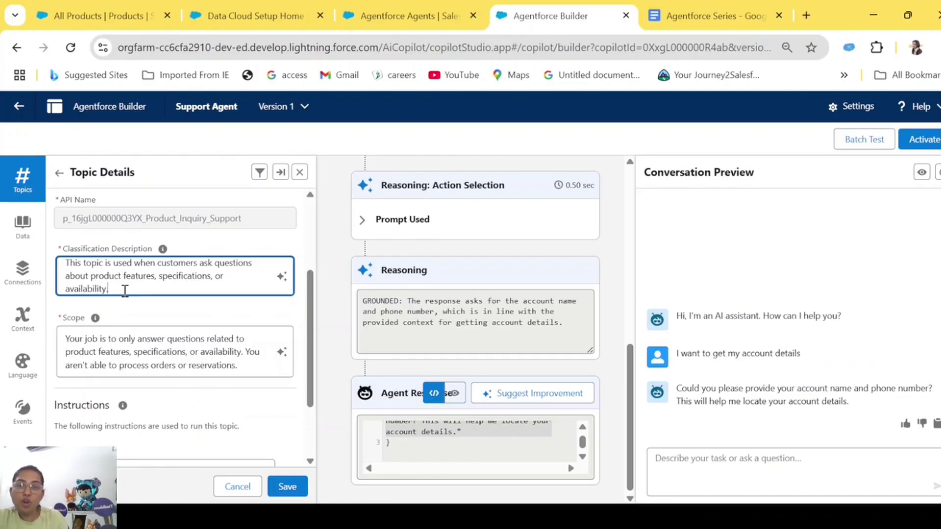
Replace "or availability" in the classification description with "company policy, return policy, cancellation policy or delivery details.".
{"action": "left_click_drag", "start_coordinate": [125, 290], "coordinate": [211, 276]}
{"action": "key", "text": "BackSpace"}
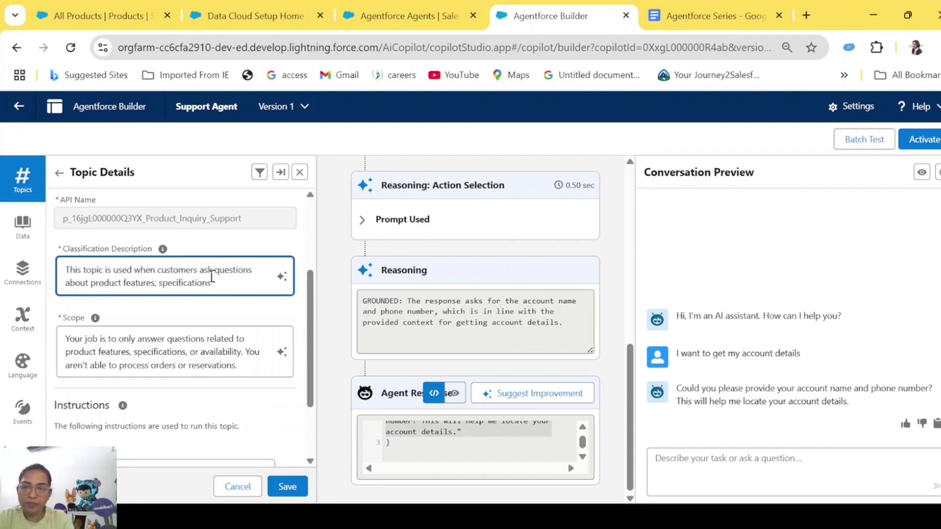
{"action": "type", "text": "company po"}
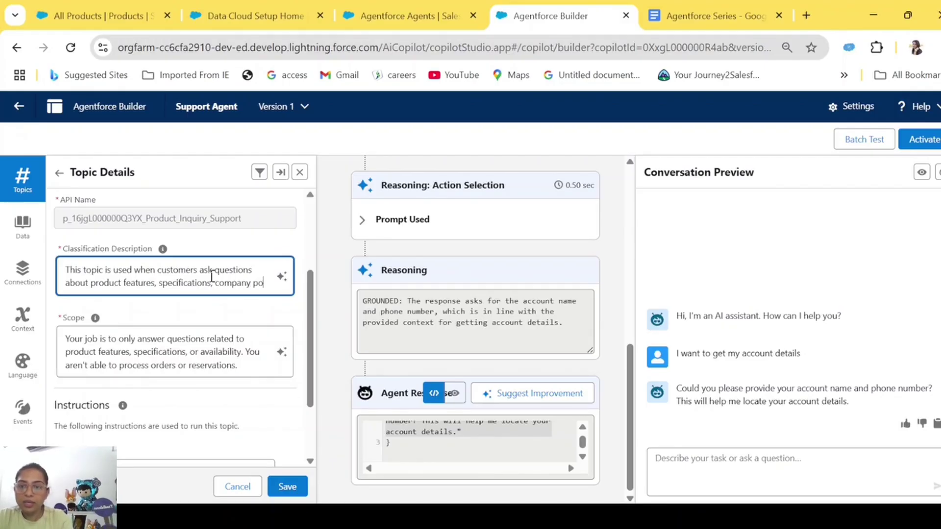
{"action": "type", "text": "licy, return policy, cancellation policy"}
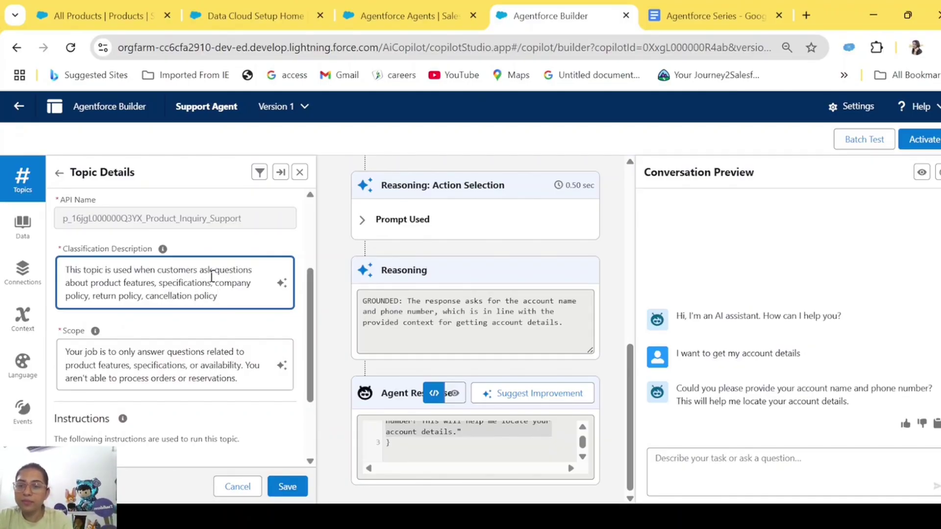
{"action": "type", "text": " or delivery "}
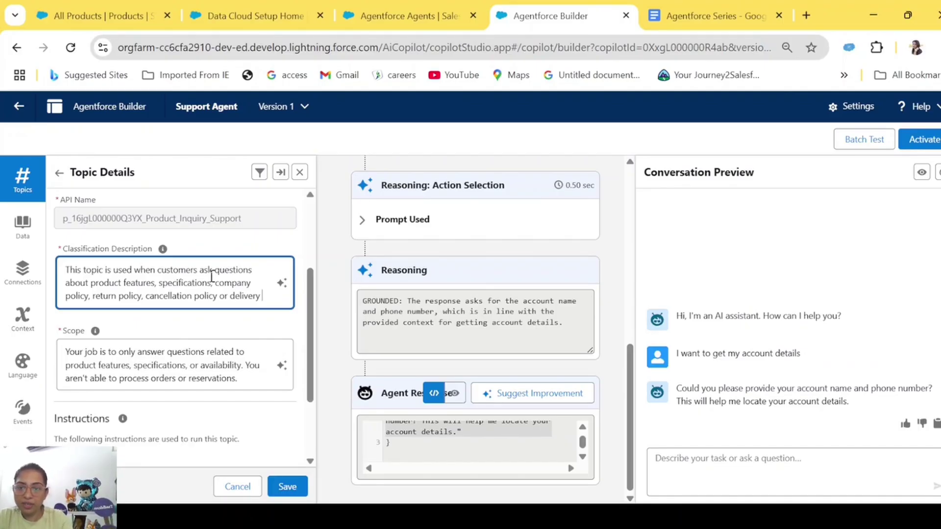
{"action": "type", "text": "details."}
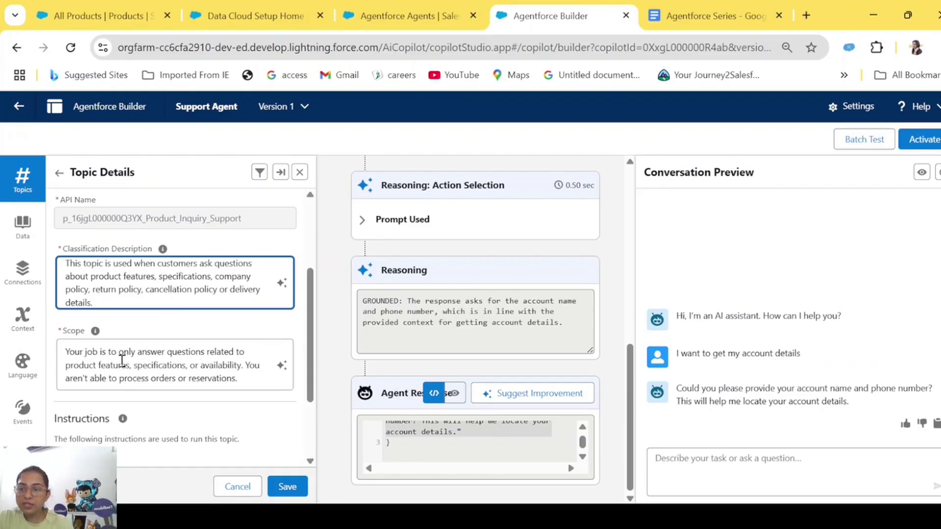
Replace "or availability" in the topic's scope with "company policy, returns, cancellations etc", keeping the sentence about orders and reservations.
{"action": "left_click_drag", "start_coordinate": [66, 352], "coordinate": [248, 370]}
{"action": "left_click", "coordinate": [269, 388]}
{"action": "left_click", "coordinate": [247, 369]}
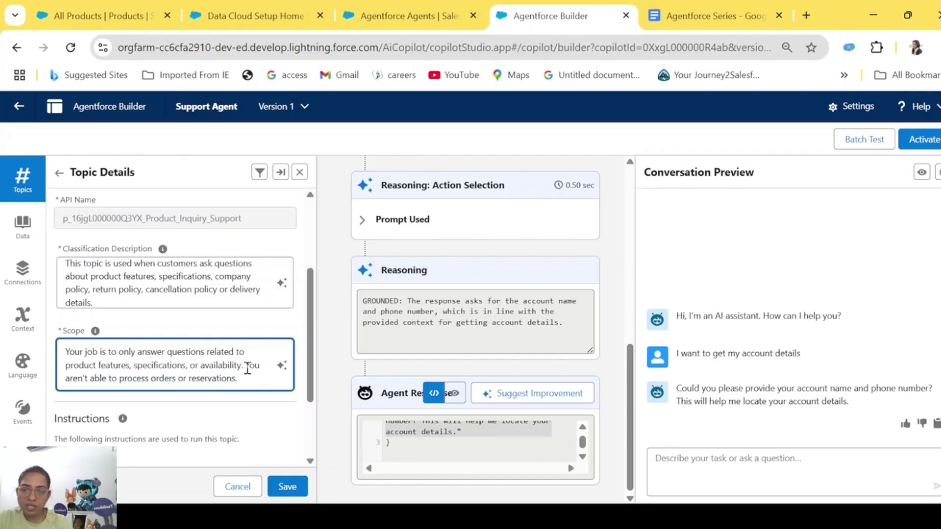
{"action": "left_click_drag", "start_coordinate": [64, 352], "coordinate": [186, 363]}
{"action": "left_click", "coordinate": [237, 360]}
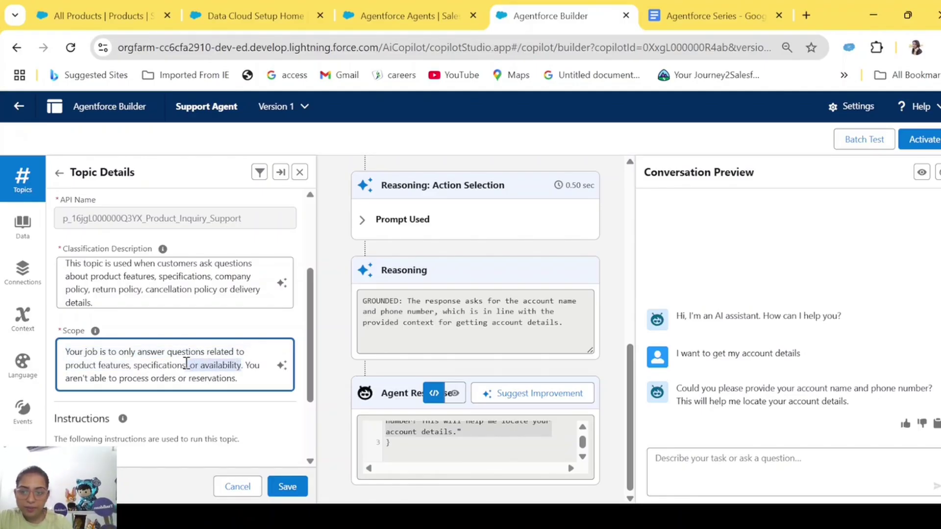
{"action": "type", "text": "specifications, com"}
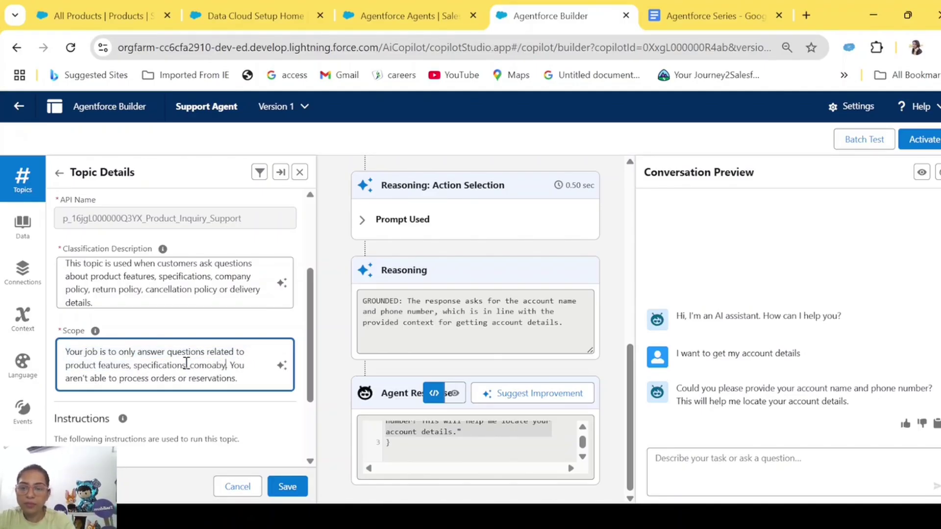
{"action": "type", "text": "pany pol"}
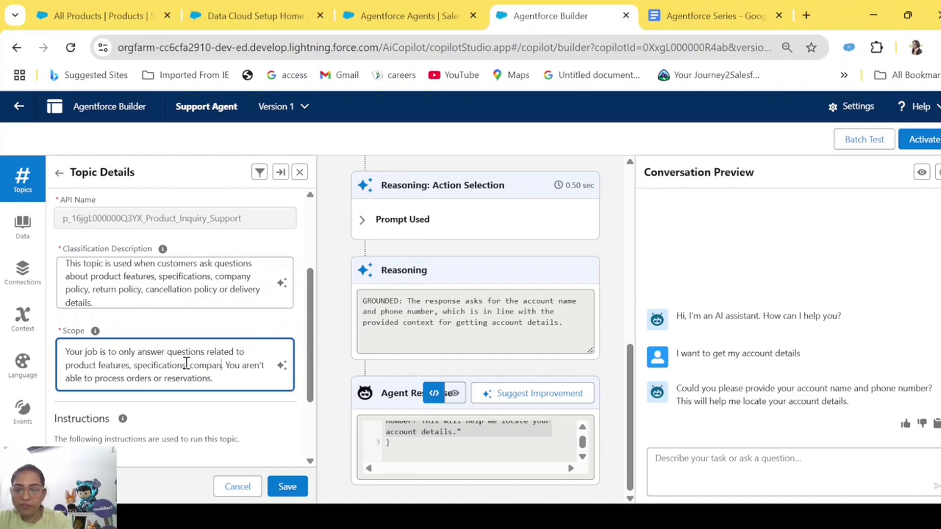
{"action": "type", "text": "icy, returns, canc"}
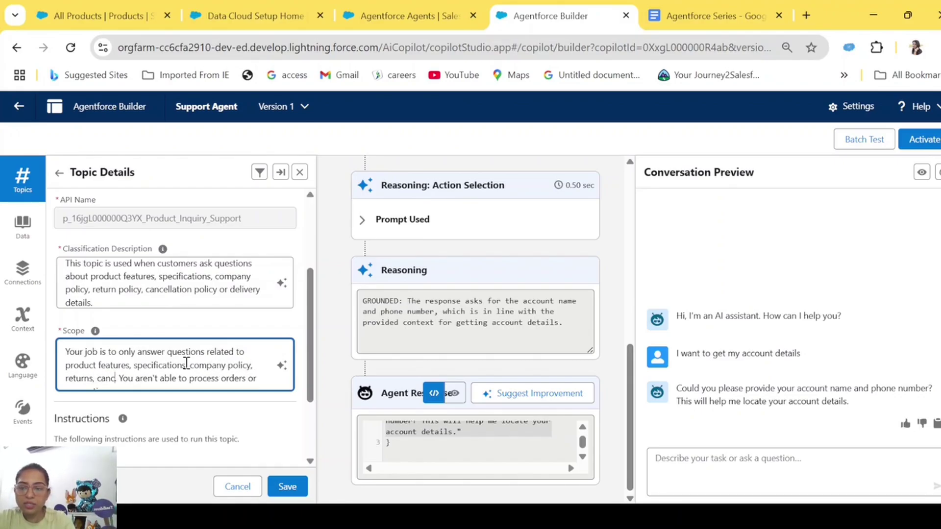
{"action": "type", "text": "ellat"}
{"action": "type", "text": "ions e"}
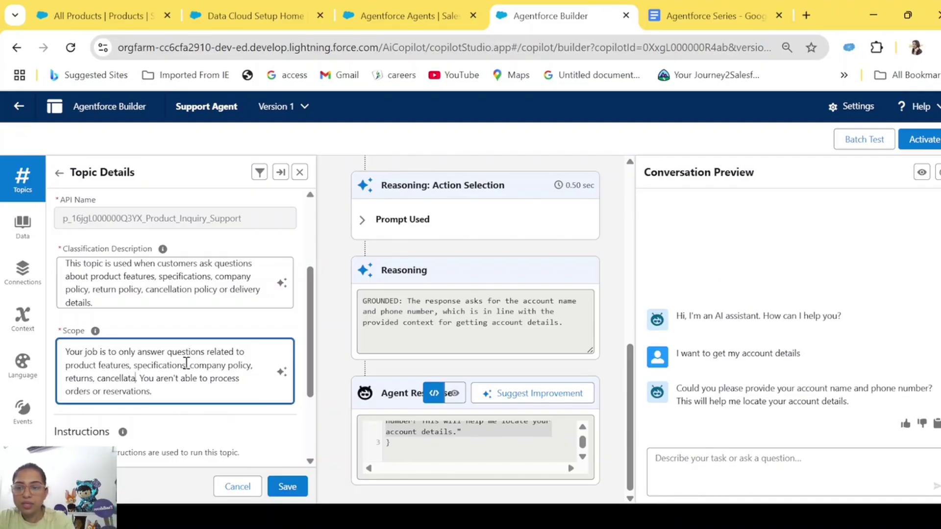
{"action": "type", "text": "tc"}
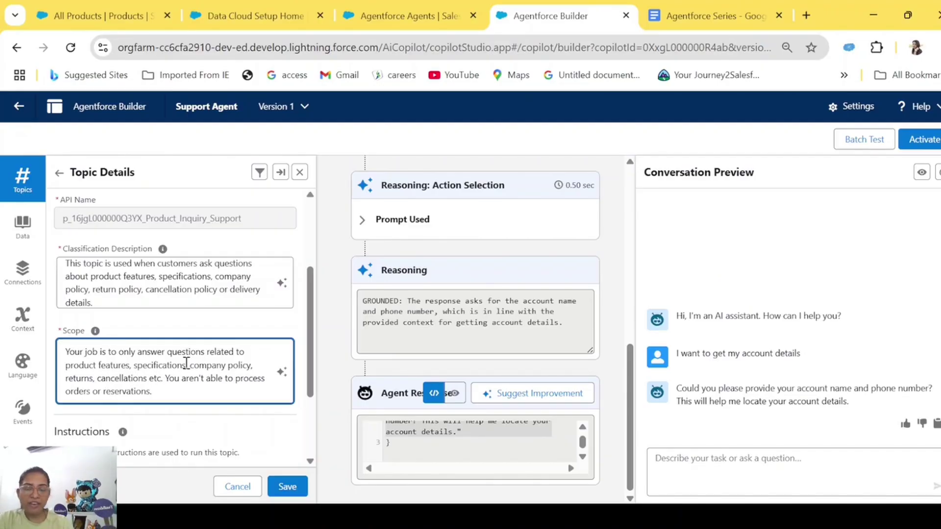
Add "or company policy, returns and cancellations" after "product-related questions" in the topic's instruction and save the topic.
{"action": "scroll", "coordinate": [186, 363], "scroll_direction": "down", "scroll_amount": 3}
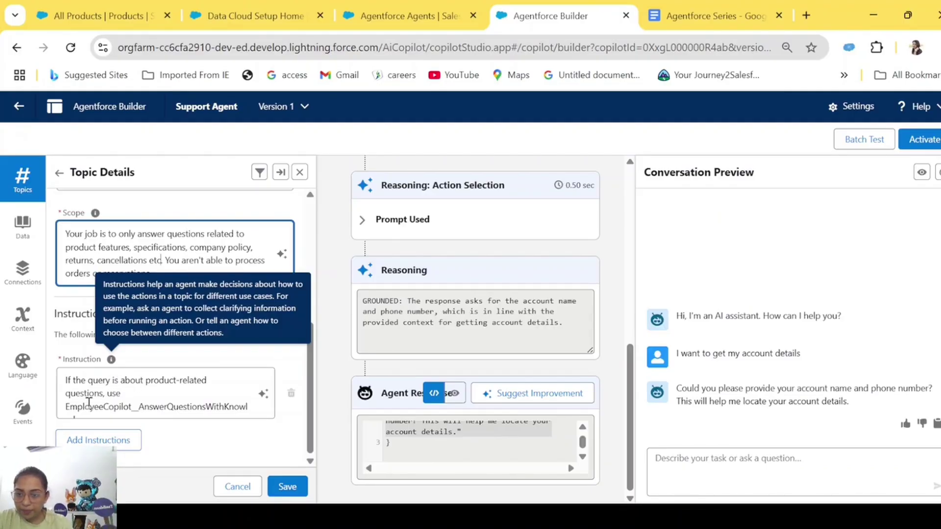
{"action": "left_click", "coordinate": [105, 394]}
{"action": "type", "text": "or company"}
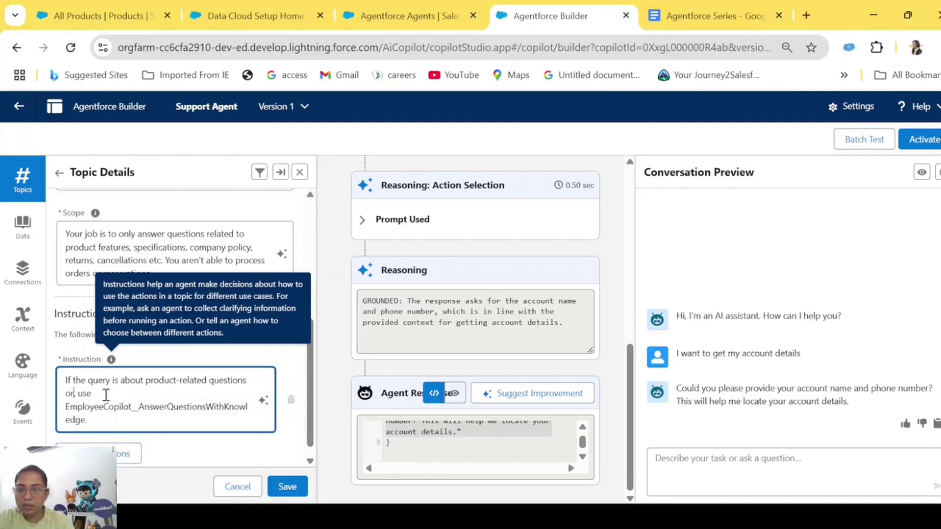
{"action": "type", "text": " policy, "}
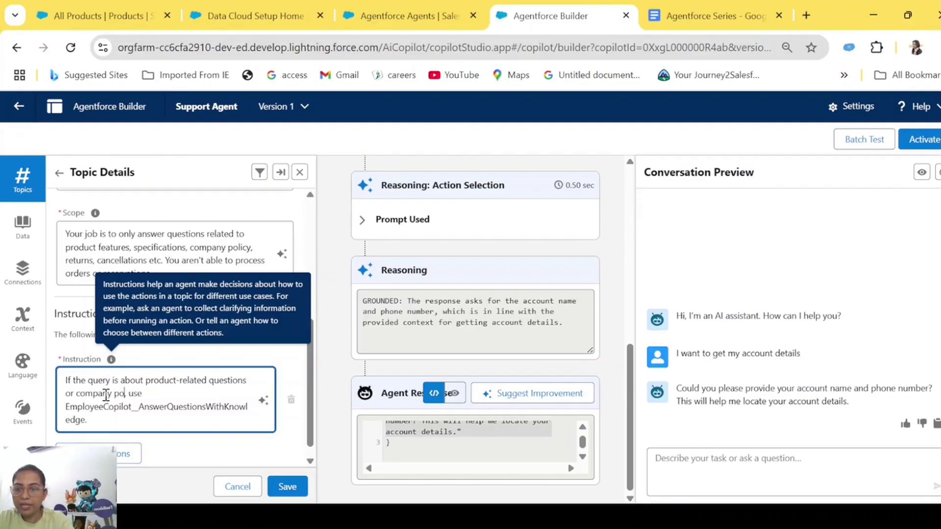
{"action": "type", "text": "returns and"}
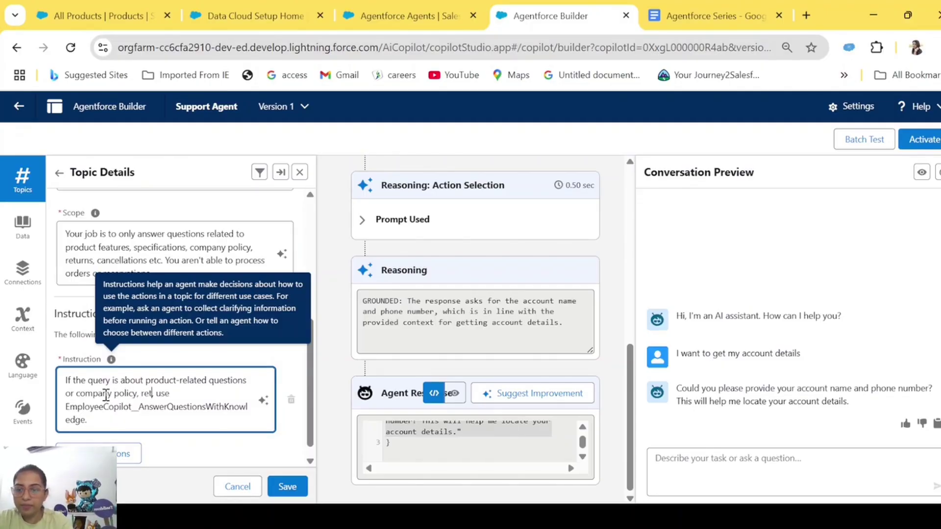
{"action": "type", "text": " cance"}
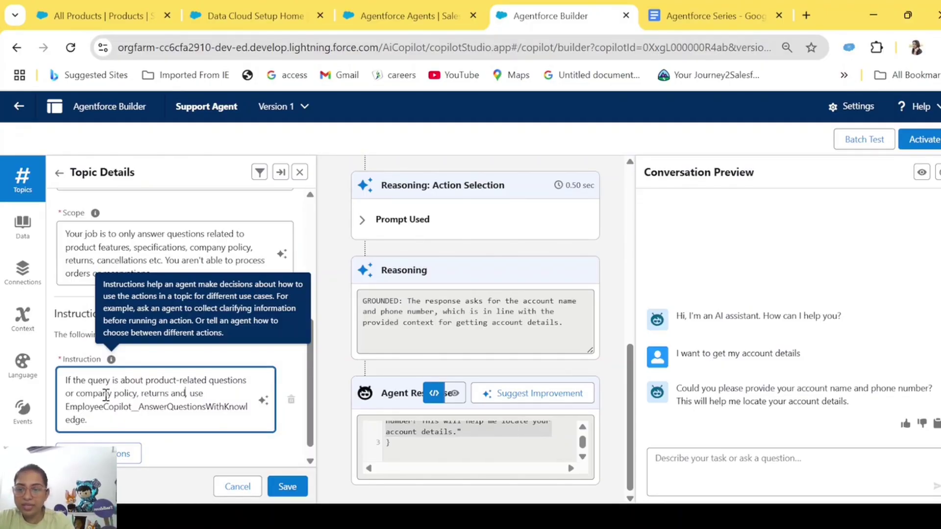
{"action": "type", "text": "l"}
{"action": "key", "text": "BackSpace"}
{"action": "type", "text": "ncellations"}
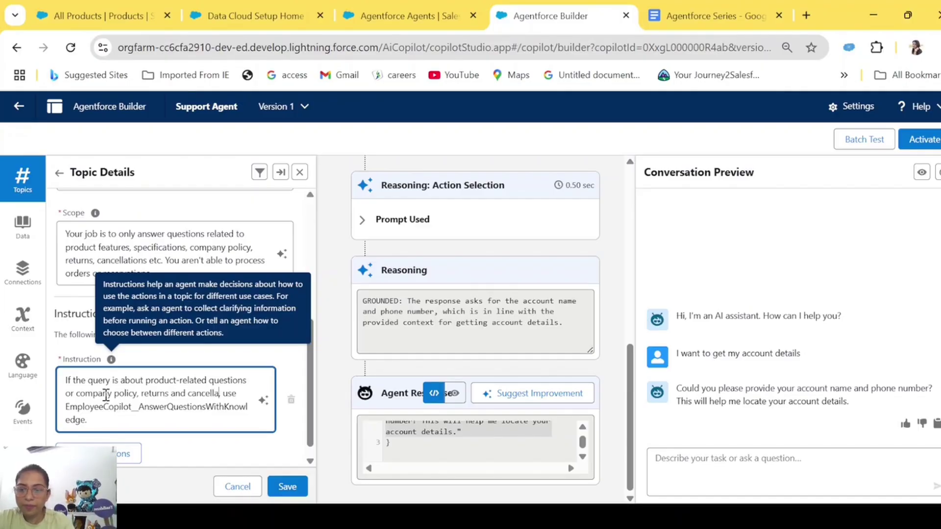
{"action": "scroll", "coordinate": [136, 407], "scroll_direction": "down", "scroll_amount": 1}
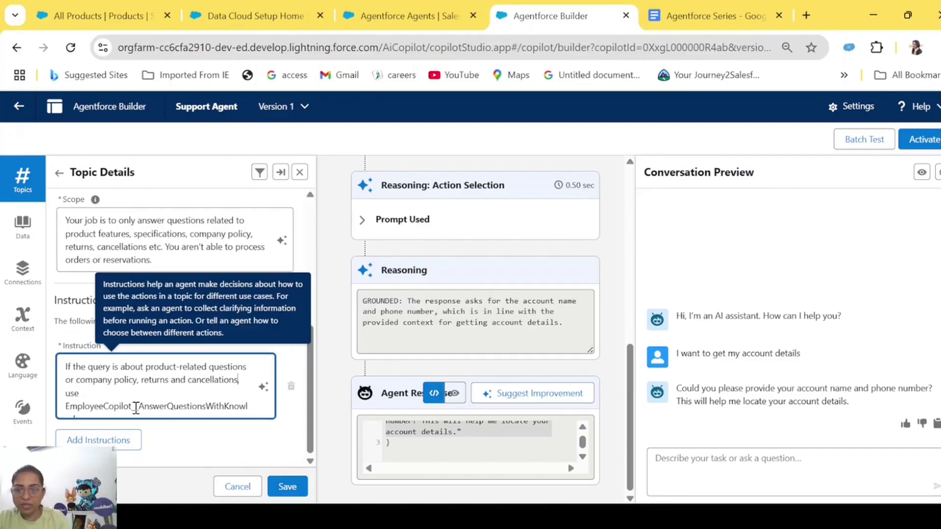
{"action": "double_click", "coordinate": [109, 406]}
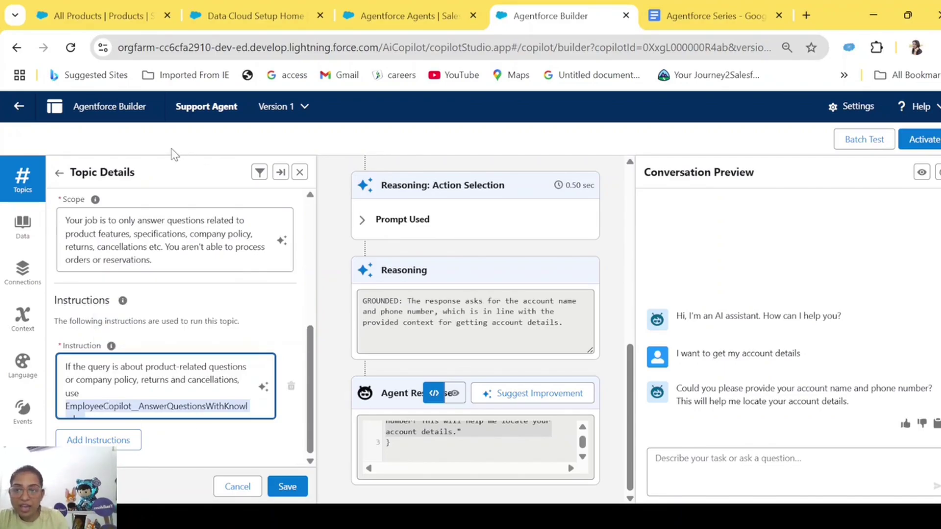
{"action": "left_click", "coordinate": [284, 489]}
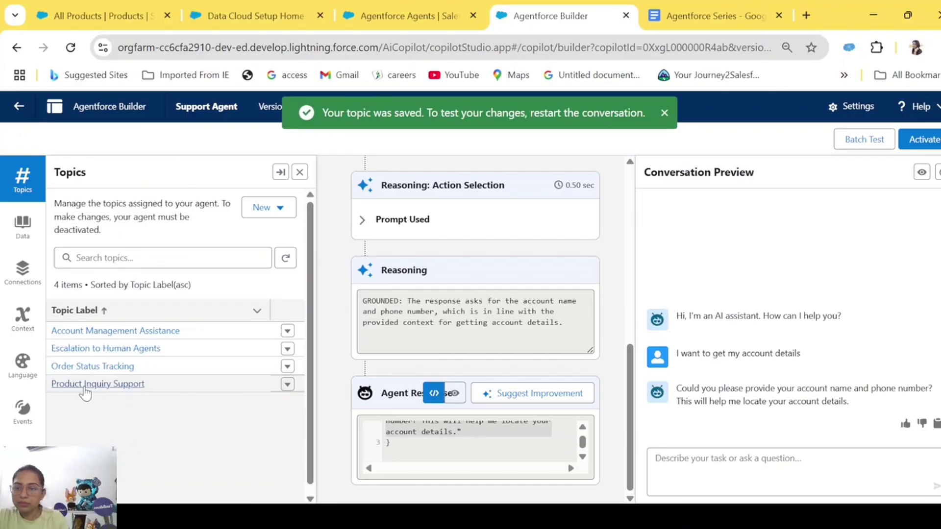
Open the Answer Questions with Knowledge action of the Product Inquiry Support topic and check its API name.
{"action": "left_click", "coordinate": [86, 390]}
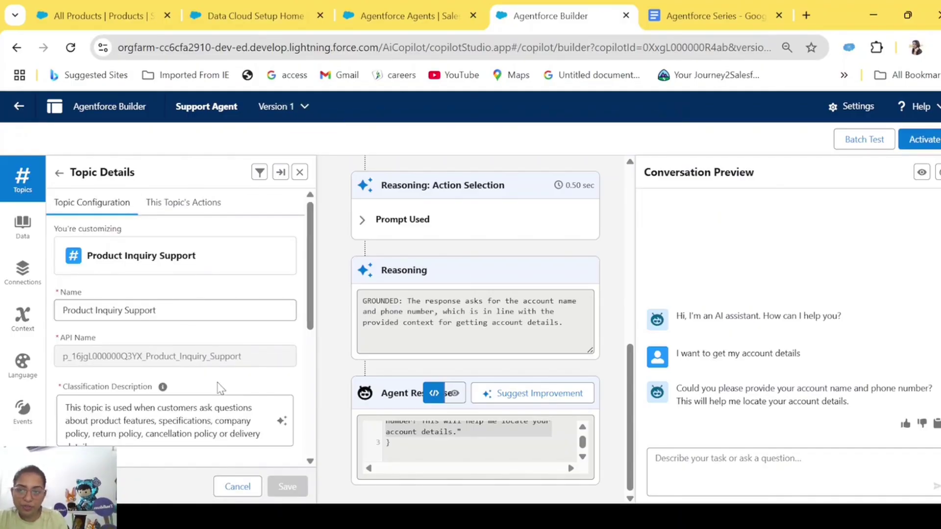
{"action": "left_click", "coordinate": [198, 208]}
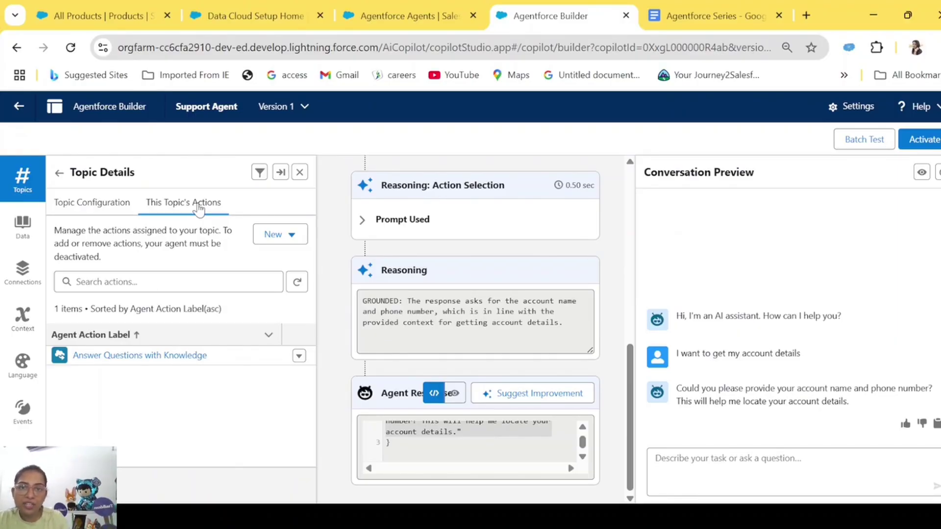
{"action": "left_click", "coordinate": [121, 357]}
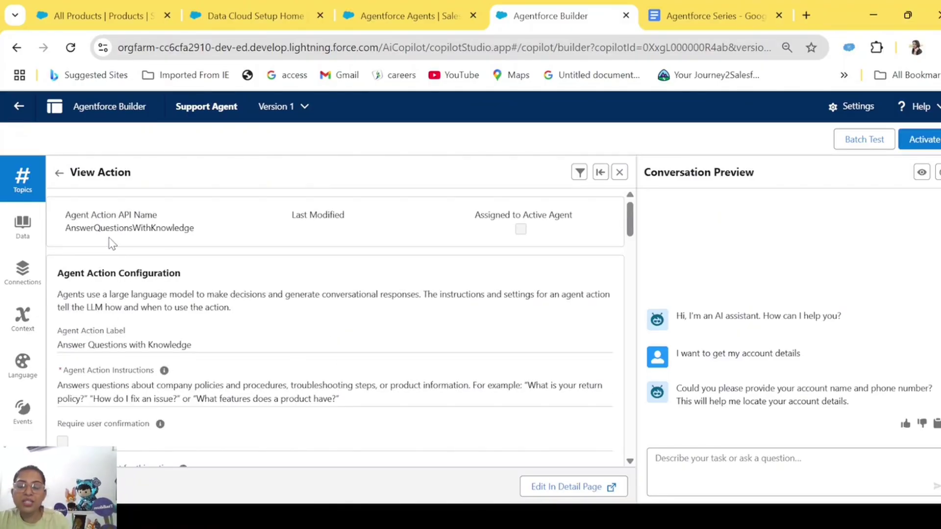
{"action": "double_click", "coordinate": [161, 228]}
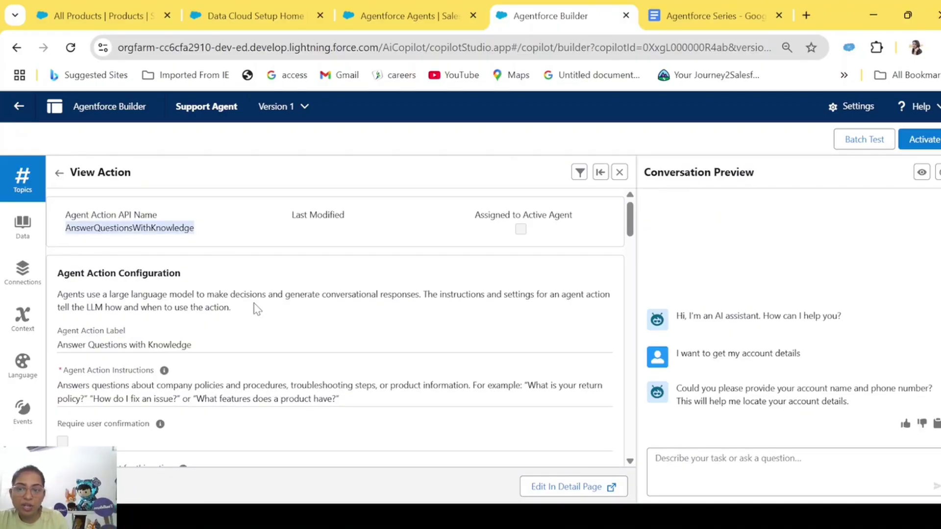
Review the instructions, input settings and output settings of the Answer Questions with Knowledge action.
{"action": "scroll", "coordinate": [255, 309], "scroll_direction": "down", "scroll_amount": 5}
{"action": "scroll", "coordinate": [255, 309], "scroll_direction": "down", "scroll_amount": 5}
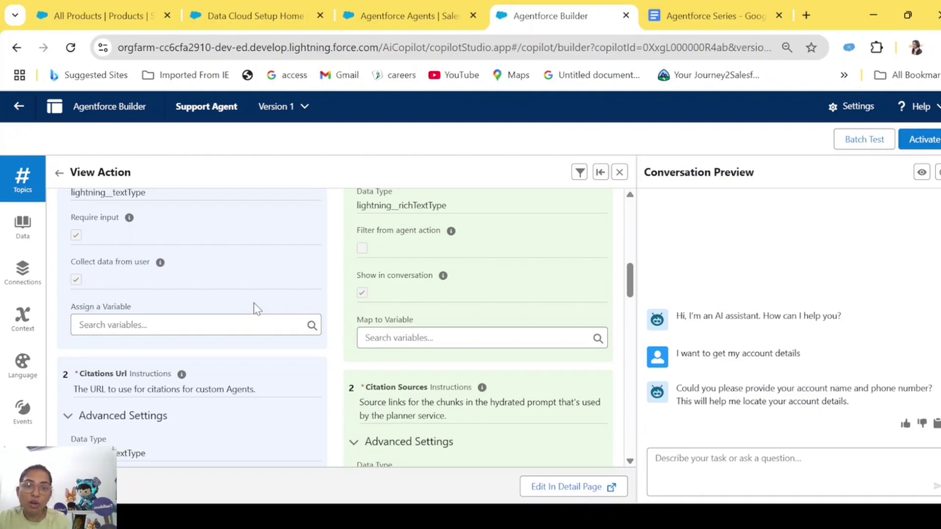
{"action": "scroll", "coordinate": [254, 309], "scroll_direction": "up", "scroll_amount": 10}
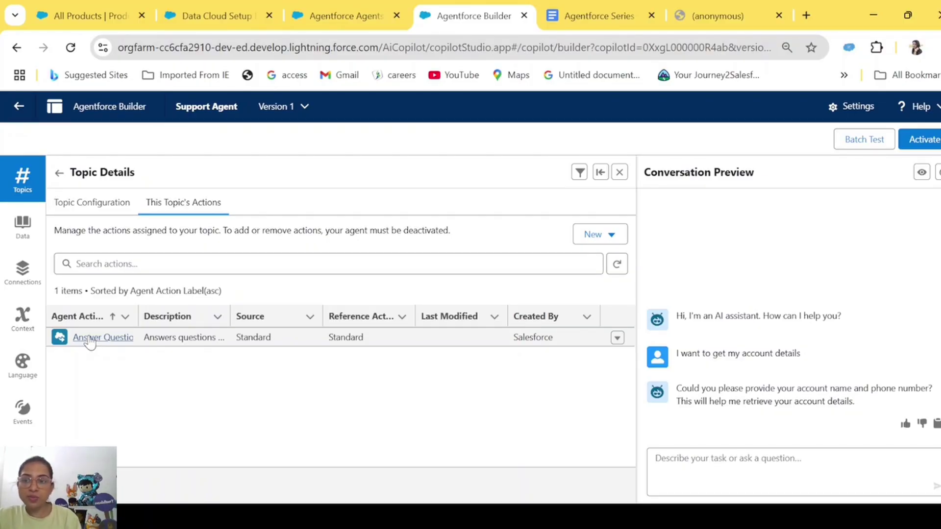
Go back to the Product Inquiry Support topic's configuration and check the return policy wording in its classification description.
{"action": "left_click", "coordinate": [101, 212]}
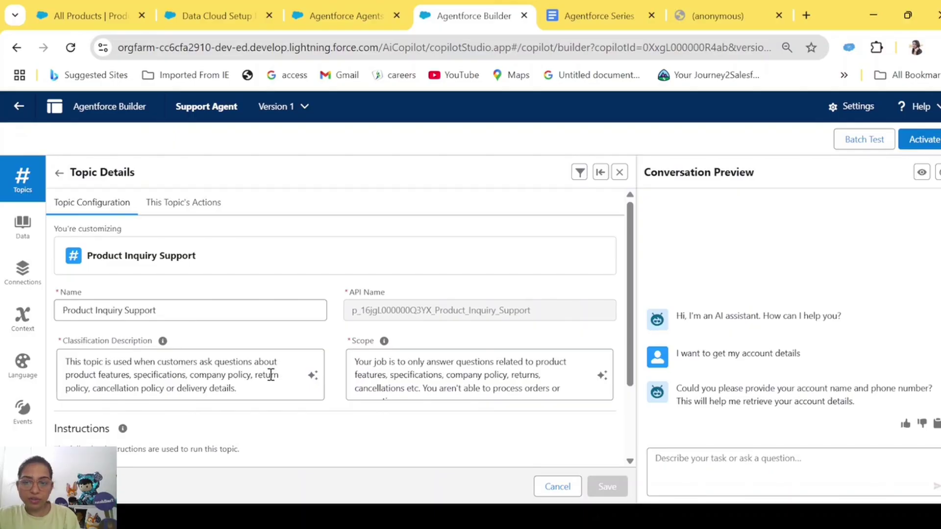
{"action": "left_click", "coordinate": [252, 378]}
{"action": "left_click_drag", "start_coordinate": [251, 378], "coordinate": [89, 392]}
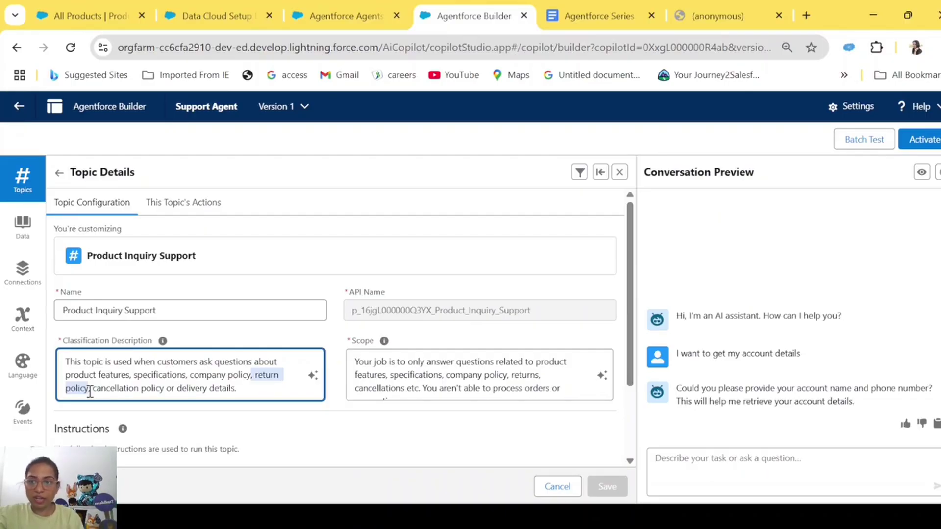
{"action": "left_click", "coordinate": [336, 339]}
Restart the conversation preview and send the agent the message "I want to know about the return policy".
{"action": "left_click", "coordinate": [936, 172]}
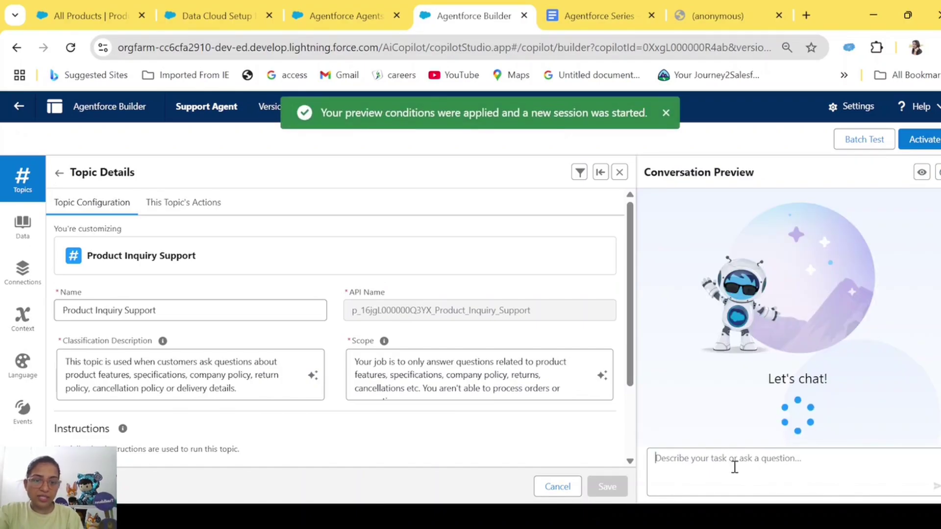
{"action": "type", "text": "I want to k"}
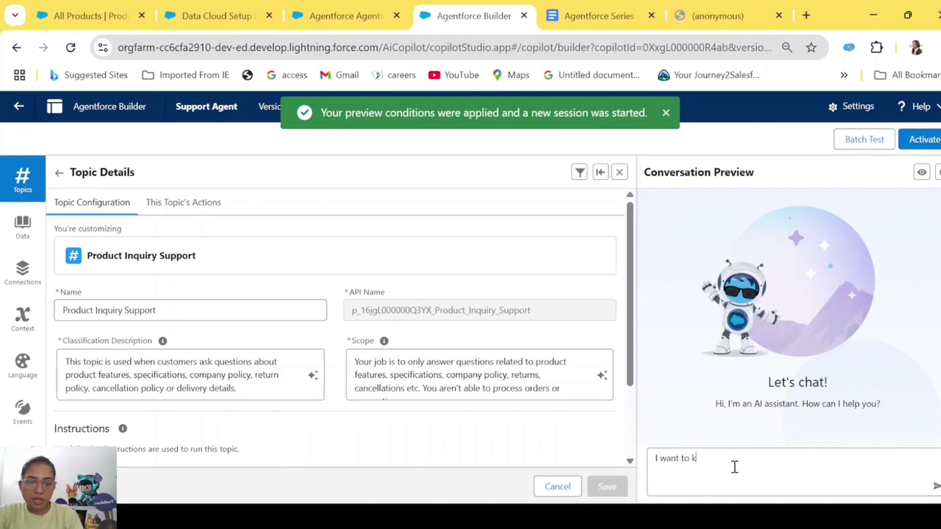
{"action": "type", "text": "now about"}
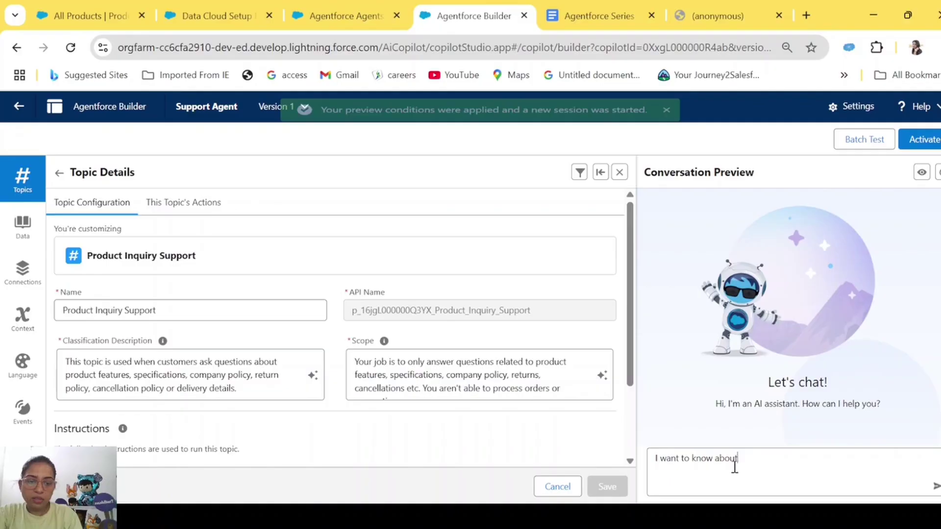
{"action": "type", "text": " the return policy"}
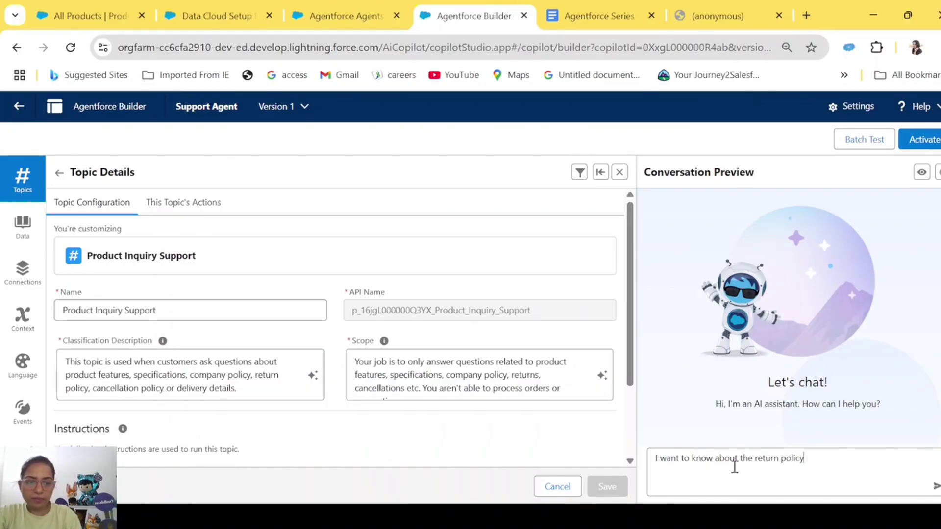
{"action": "key", "text": "Return"}
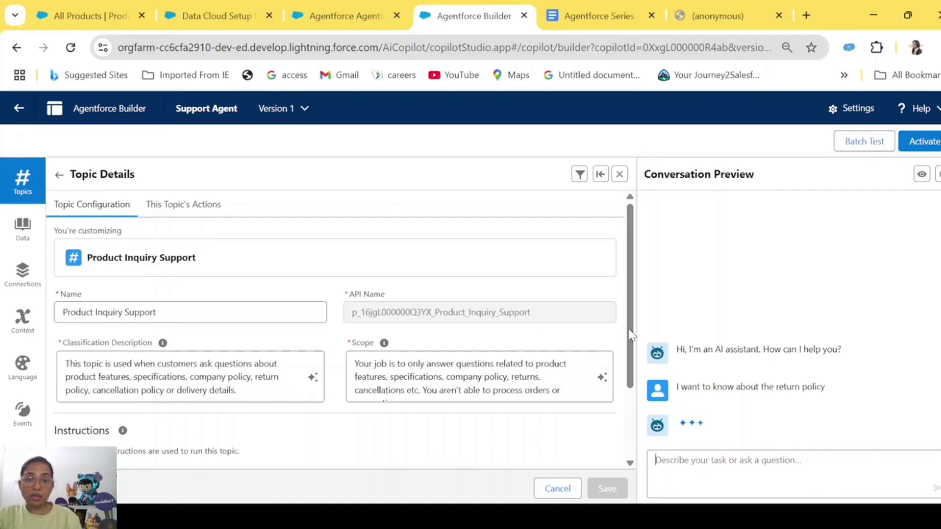
Close the topic details and examine the agent's plan for the return policy question, expanding the selected topic's actions.
{"action": "left_click", "coordinate": [619, 175]}
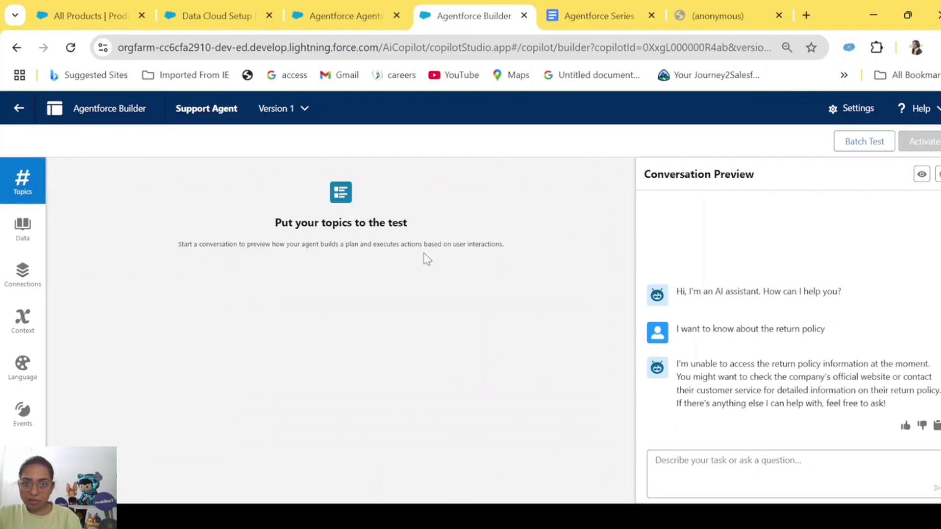
{"action": "left_click", "coordinate": [861, 379]}
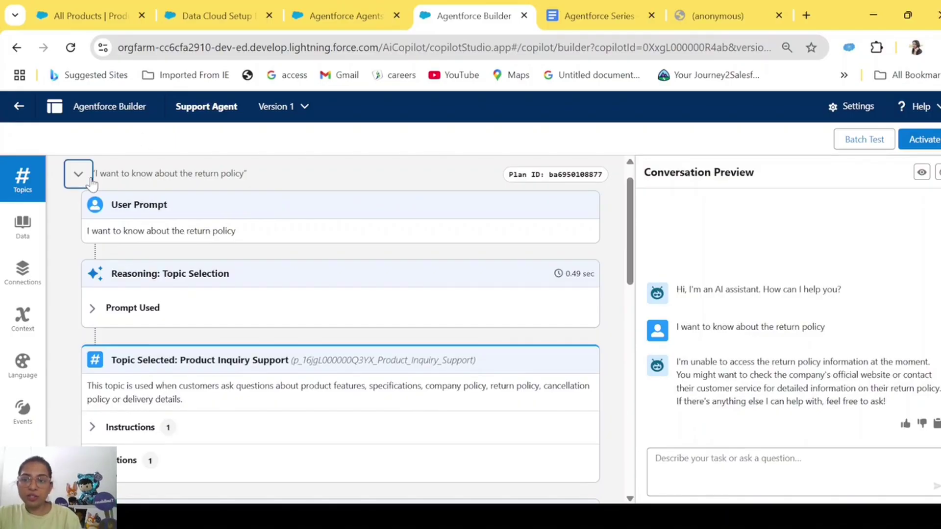
{"action": "left_click_drag", "start_coordinate": [111, 273], "coordinate": [204, 273]}
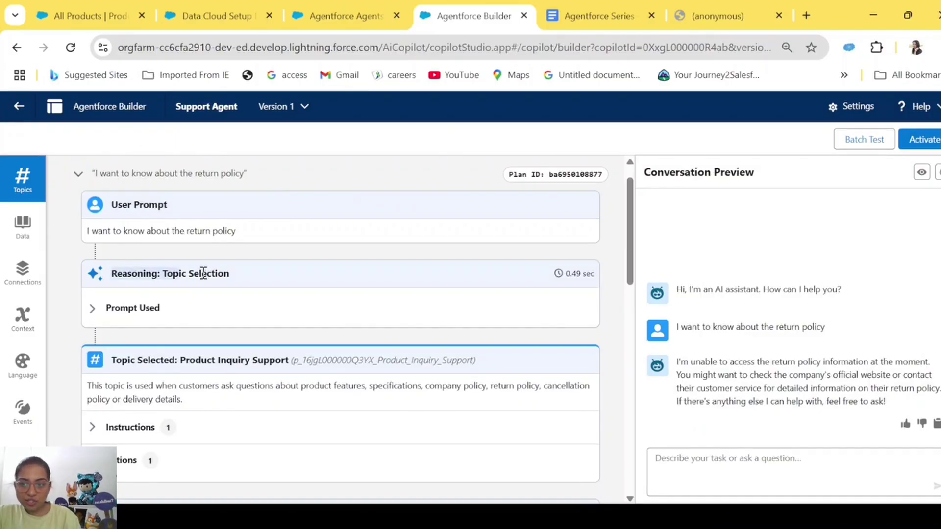
{"action": "scroll", "coordinate": [288, 470], "scroll_direction": "down", "scroll_amount": 2}
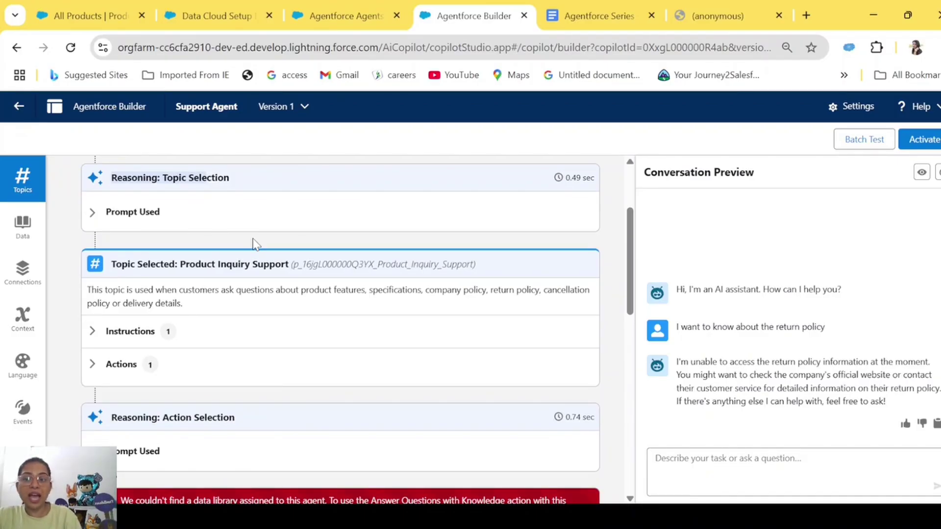
{"action": "left_click", "coordinate": [93, 364]}
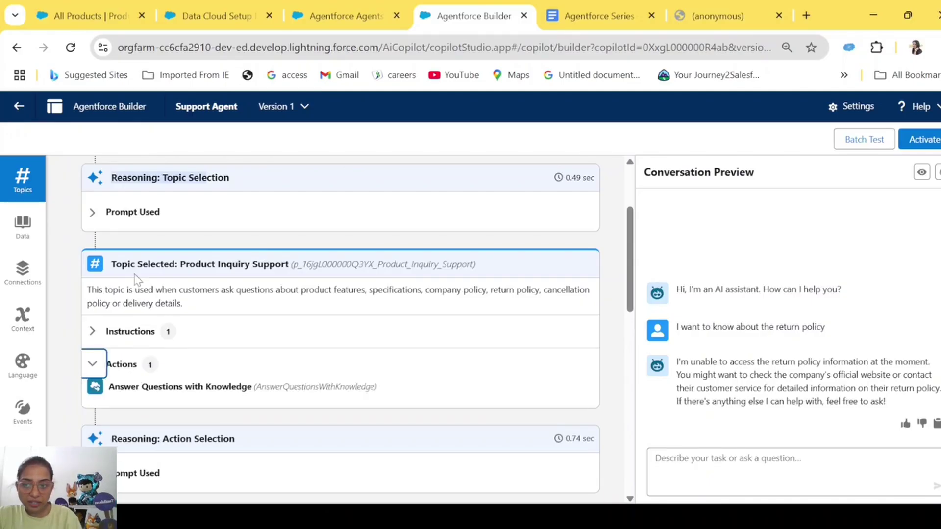